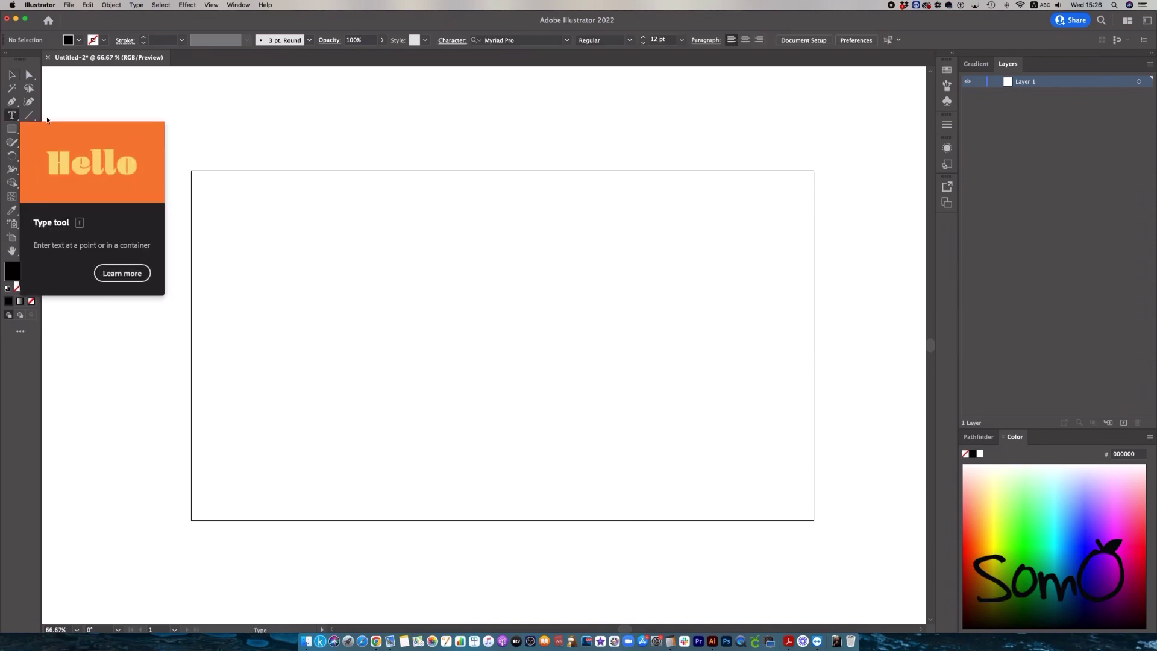
Place a new Lorem ipsum text object on the artboard at 72 pt.
click(11, 115)
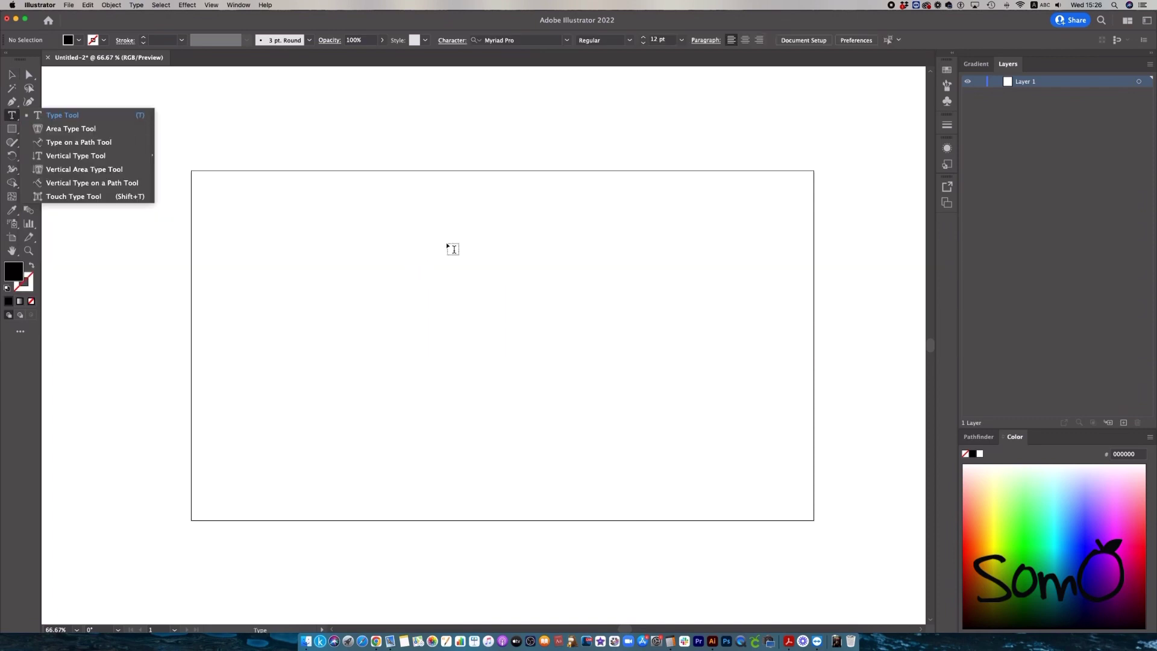
click(453, 249)
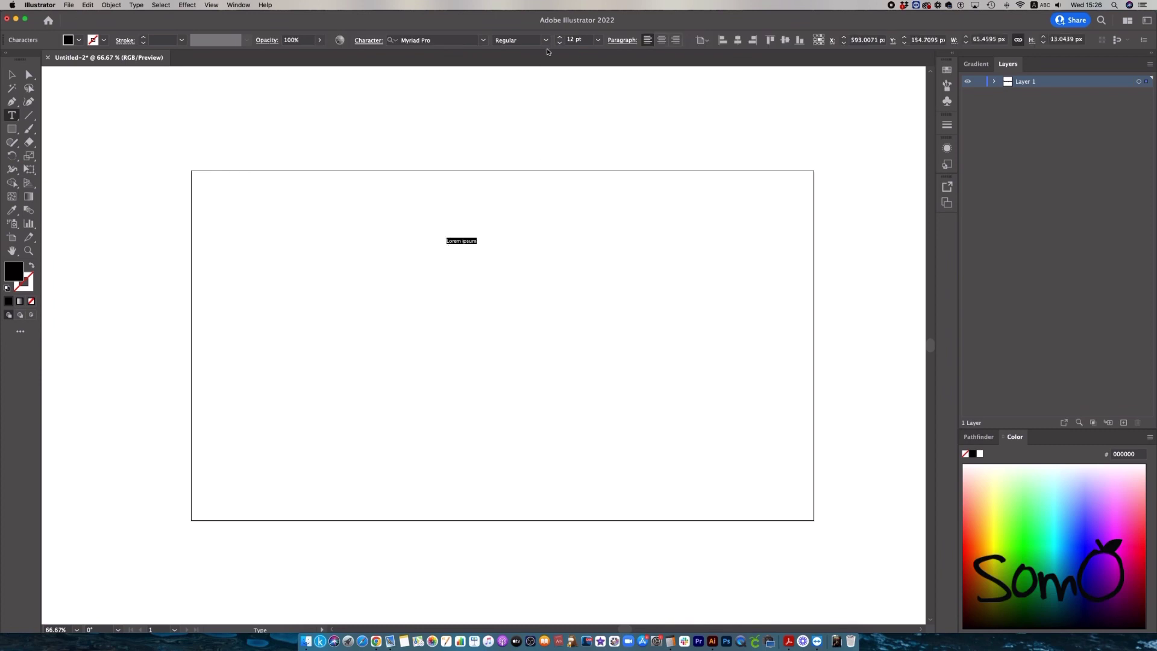
click(598, 41)
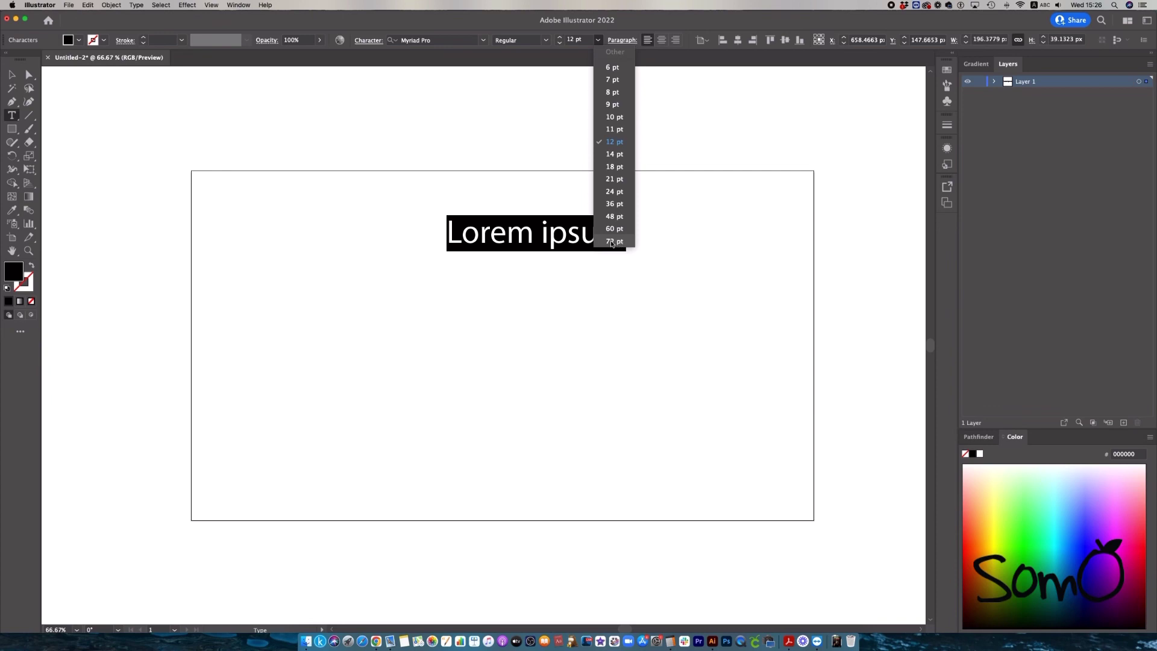
click(611, 242)
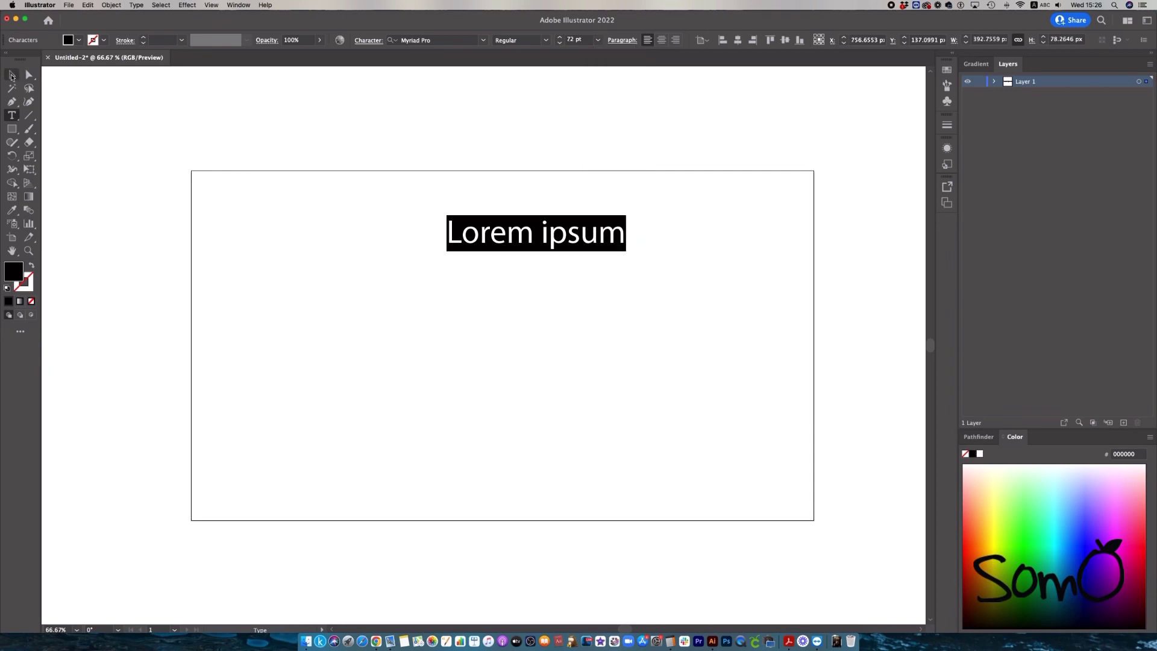
Move the placeholder text left and select all of its text for editing.
click(11, 74)
drag(532, 233, 431, 241)
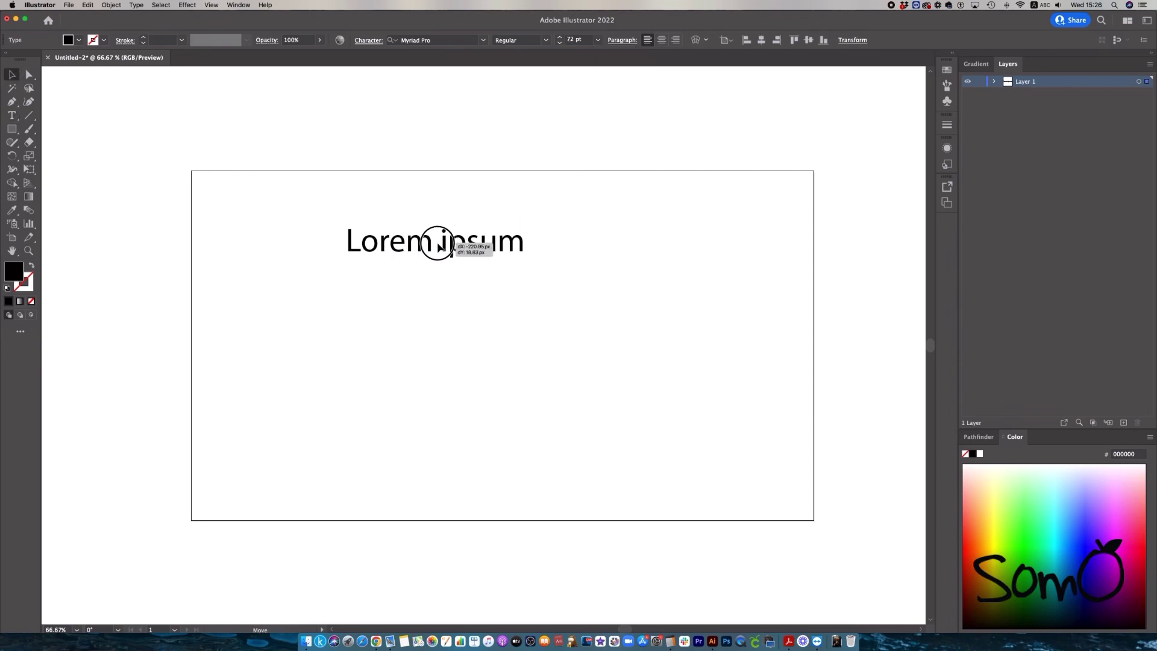
double_click(352, 242)
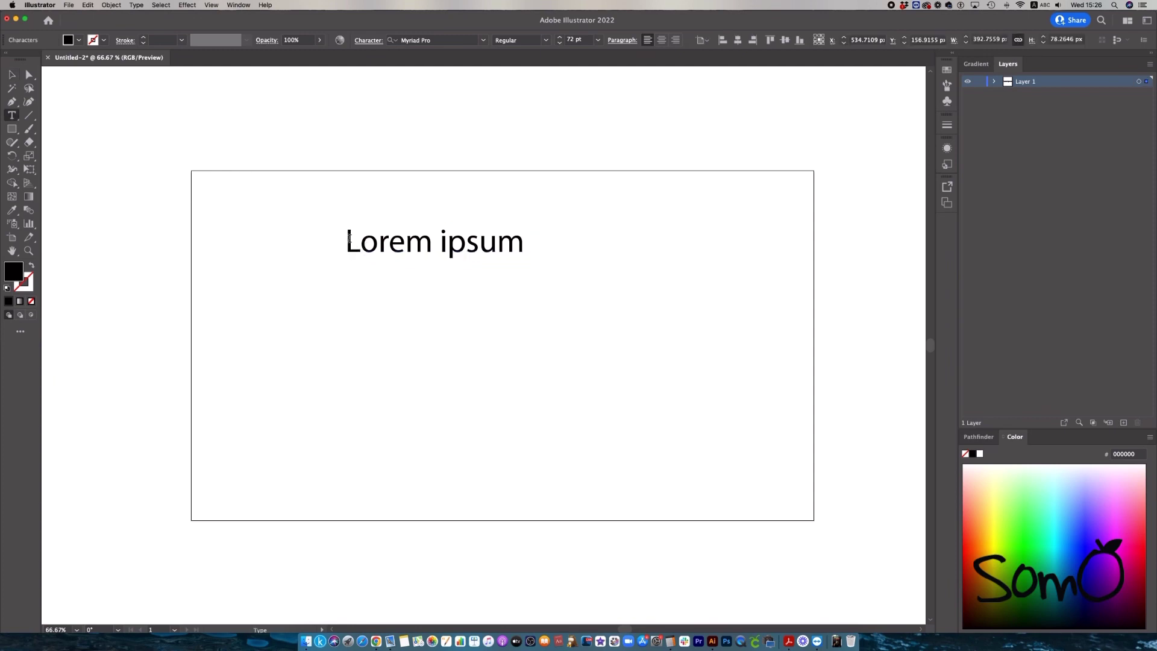
drag(348, 242, 511, 242)
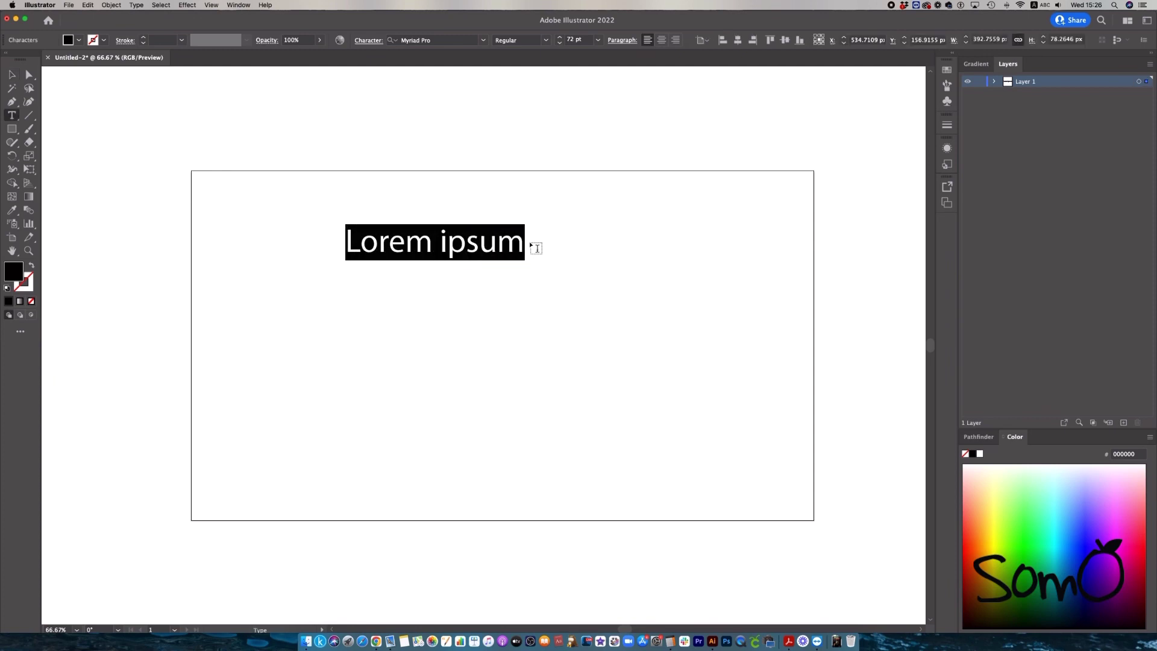
Replace the placeholder with the capitalised line '“WHEN THE WEATHER IS HOT,'.
text(")
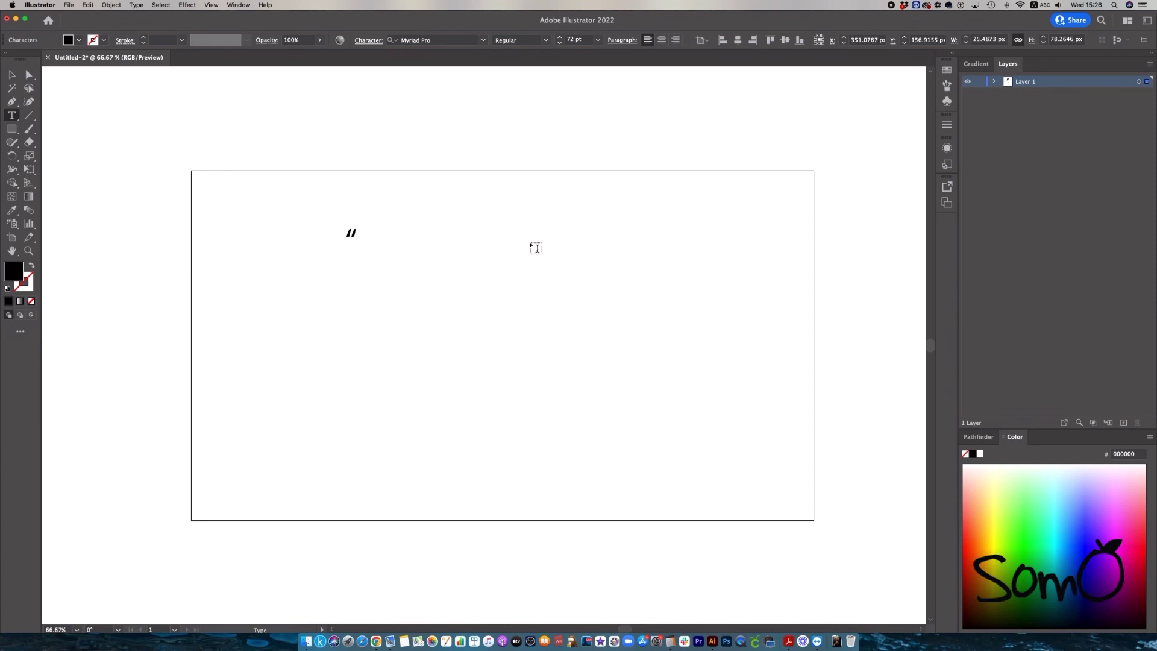
text(W)
text(hen the)
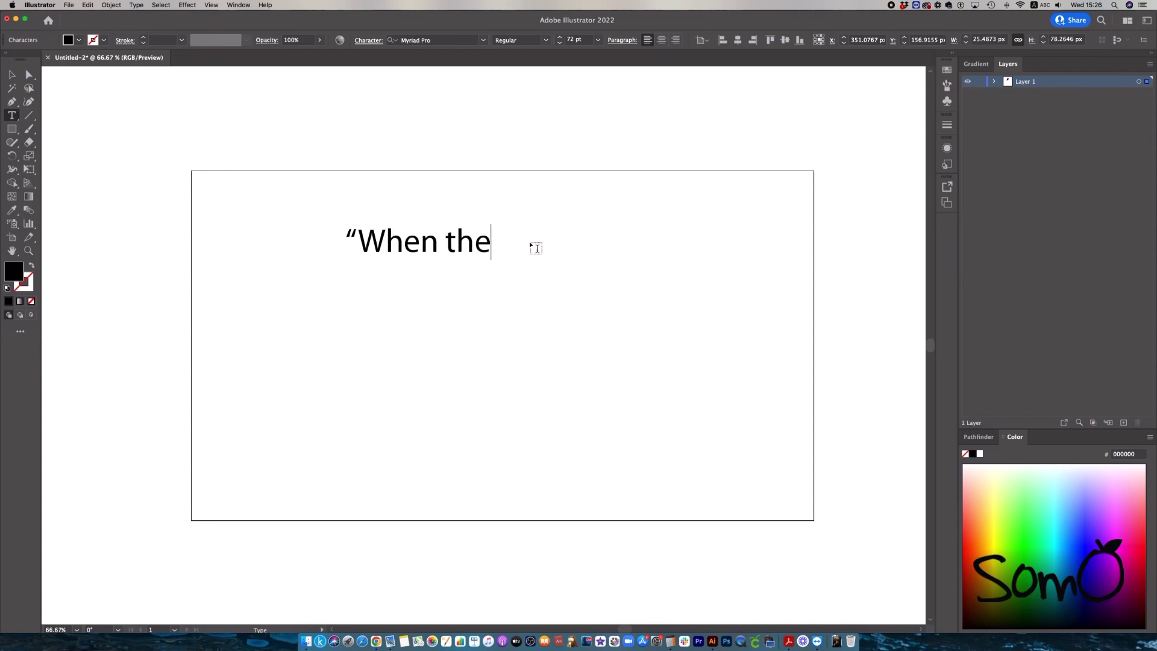
key(BackSpace)
key(BackSpace)
key(BackSpace)
key(BackSpace)
key(BackSpace)
key(BackSpace)
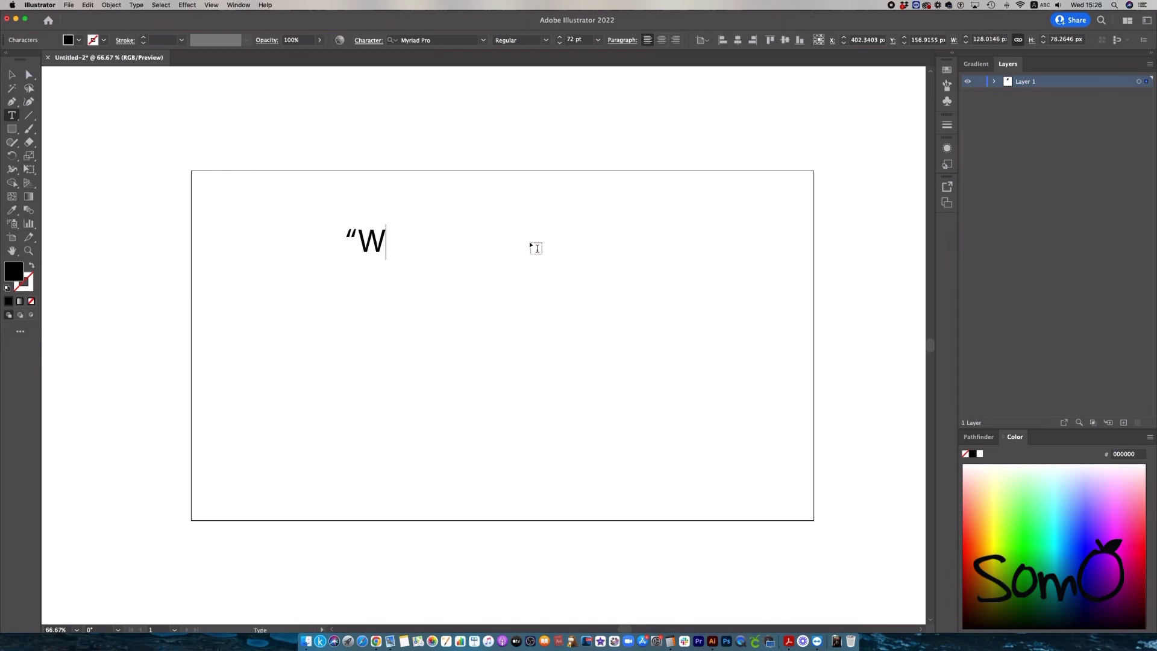
text(HE)
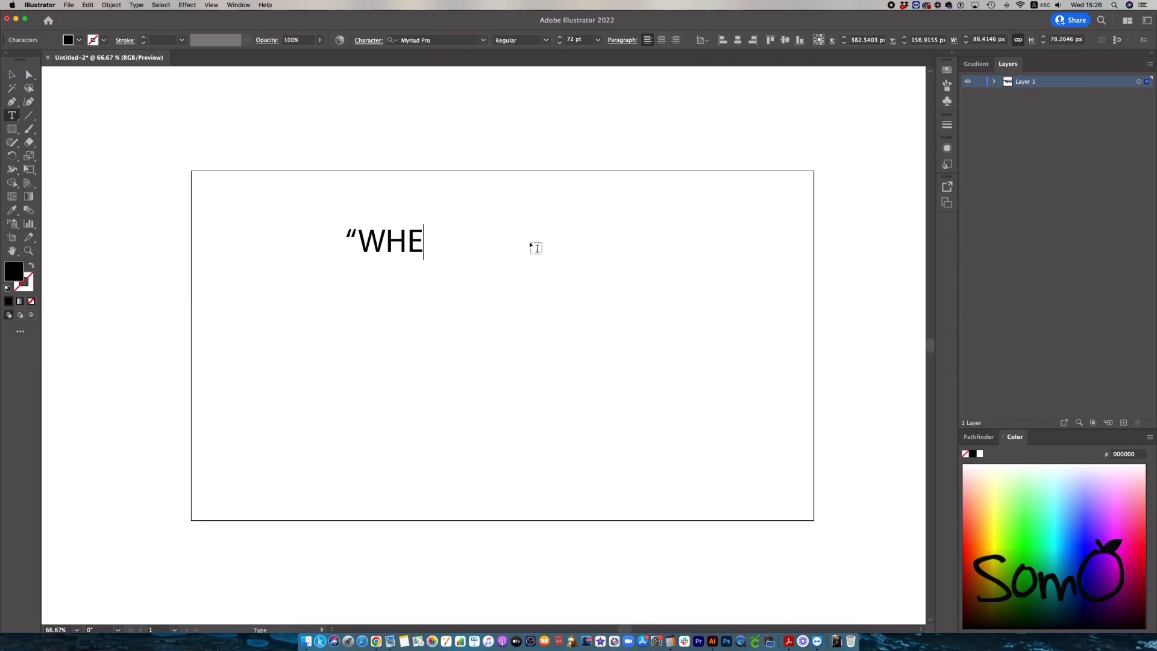
text(N)
text( THE W)
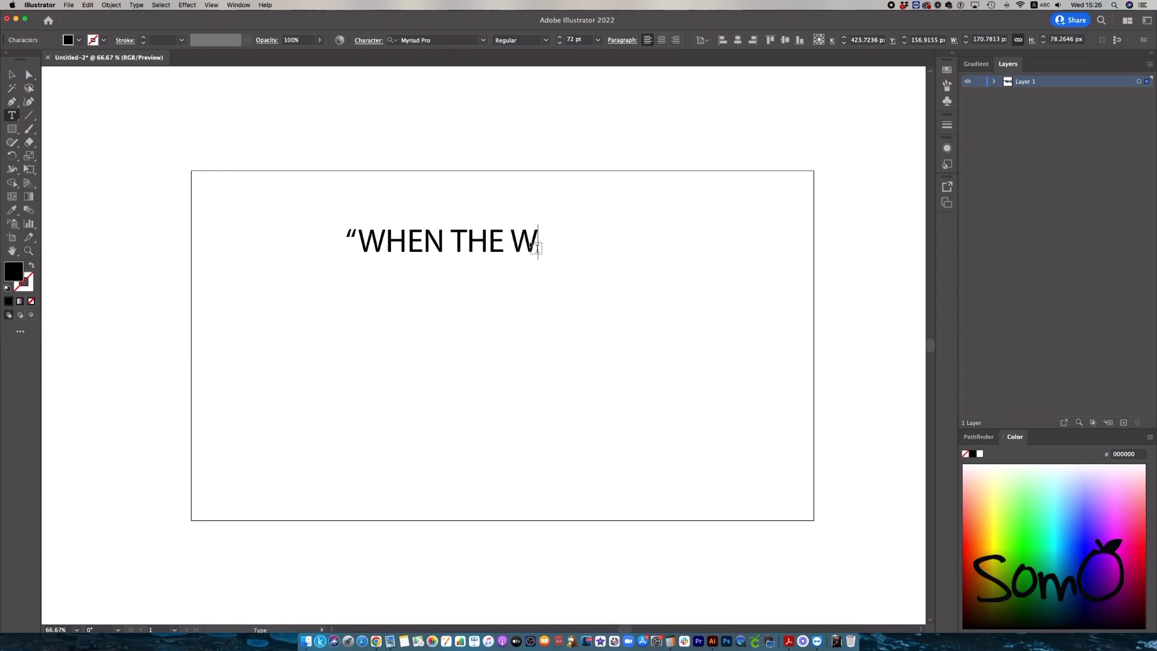
text(EAT)
text(HER IS)
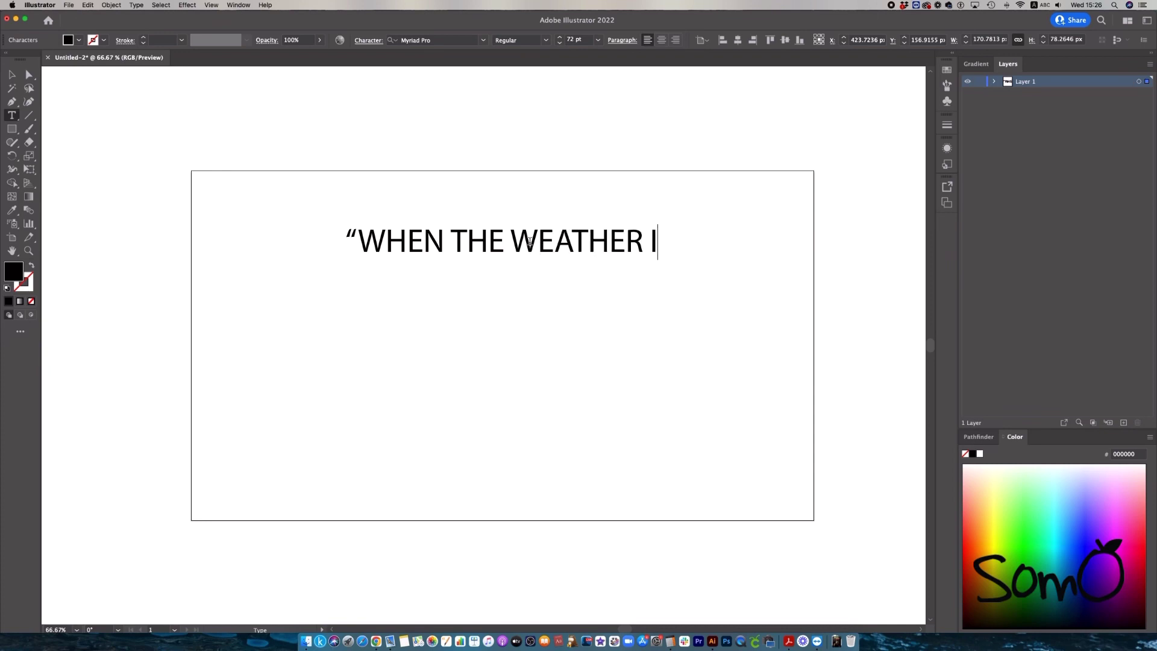
text( HOT,)
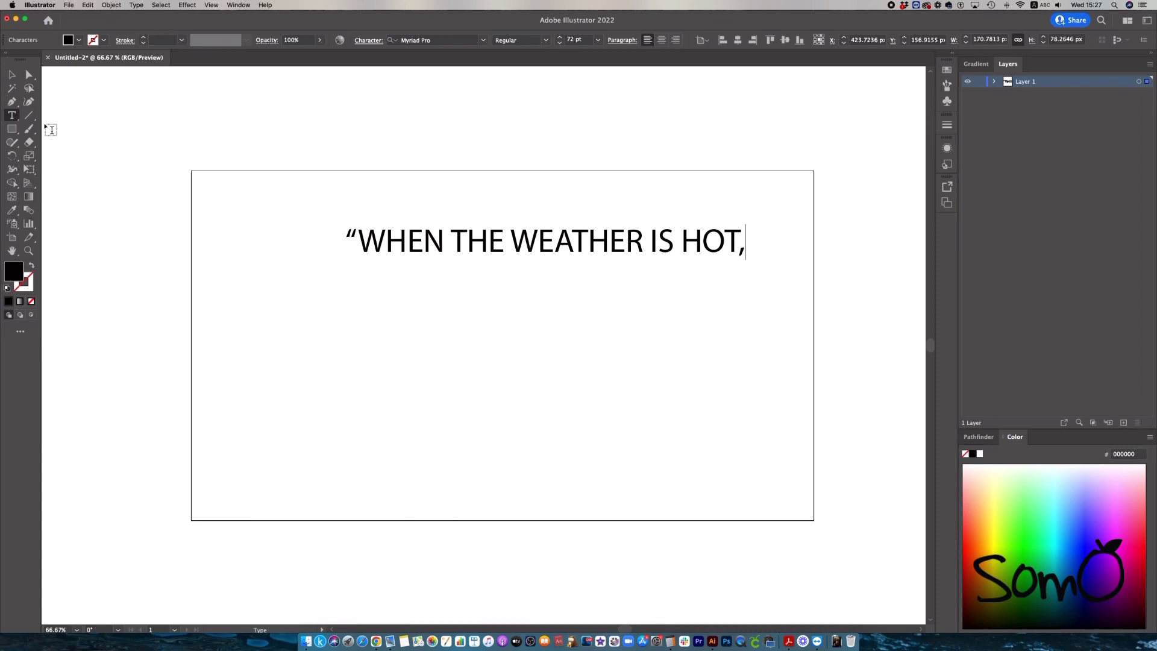
Move the HOT headline up and to the left.
click(8, 76)
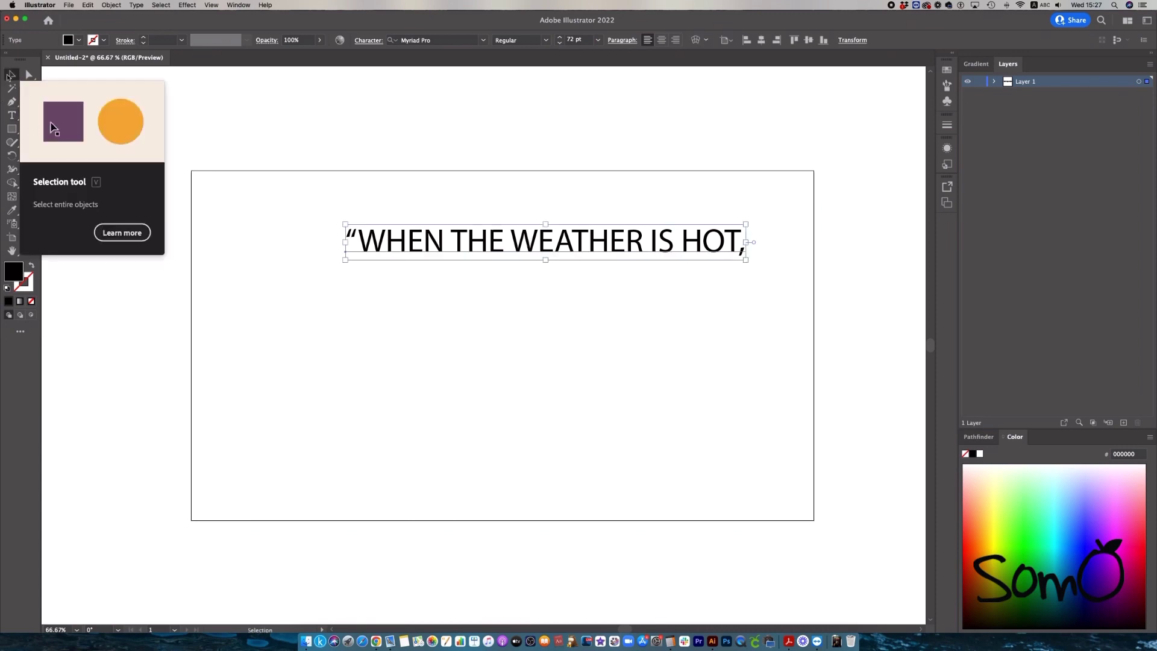
click(391, 195)
drag(431, 236, 382, 219)
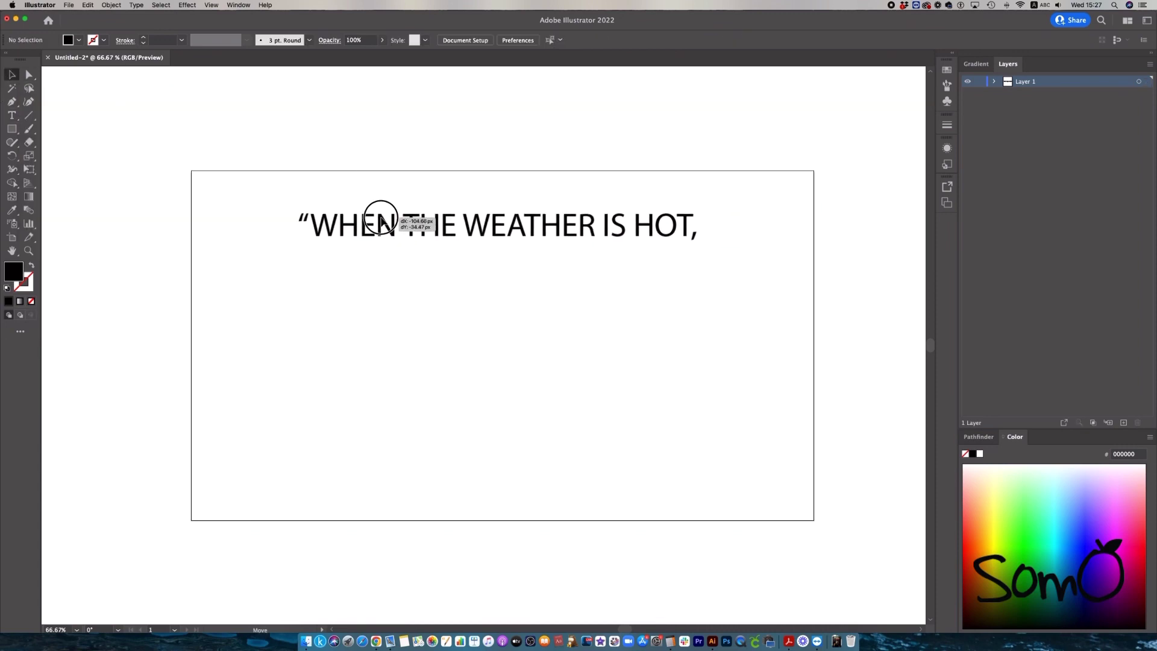
click(252, 328)
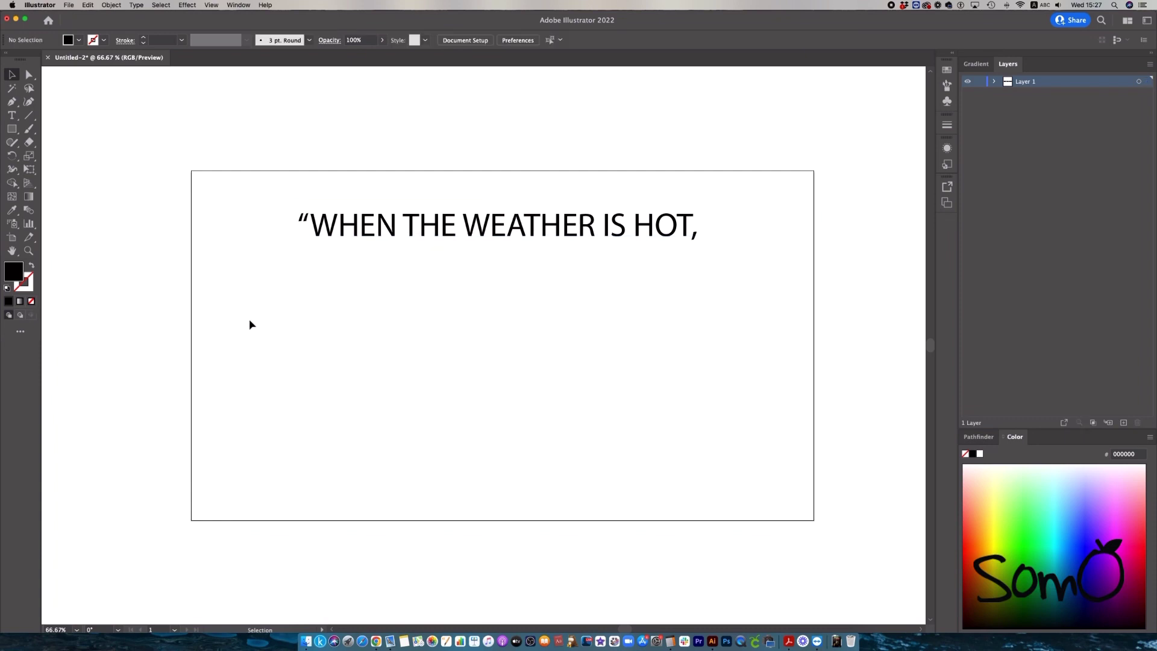
Add the second line 'keep a cool mind.' below the headline.
click(12, 117)
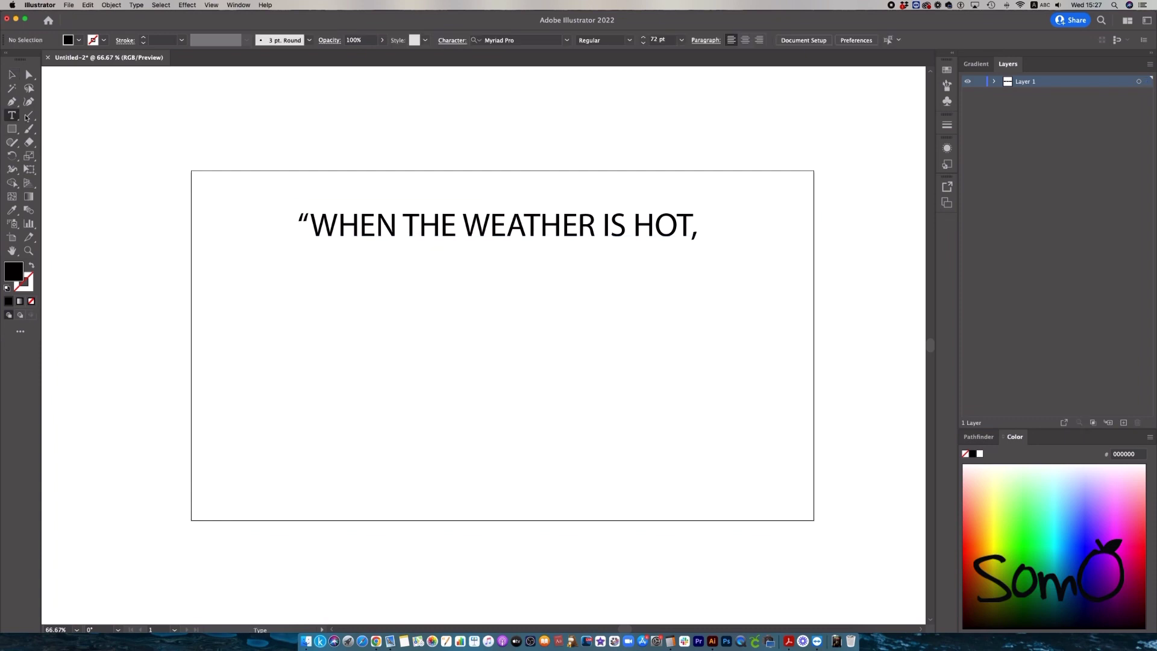
click(322, 291)
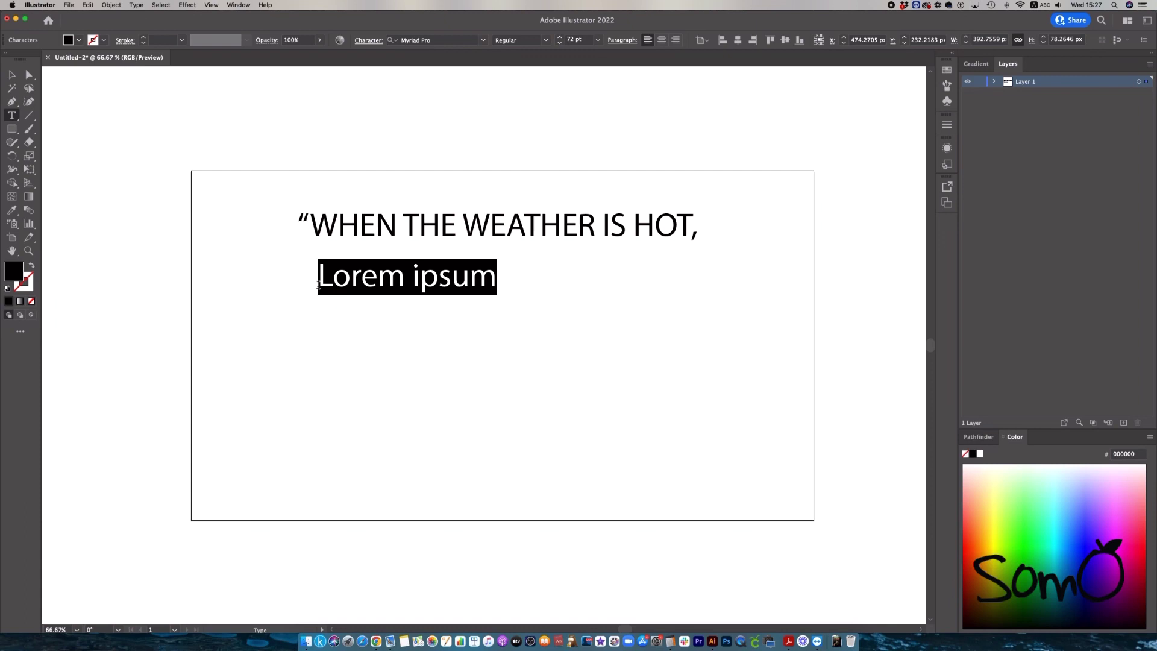
text(k)
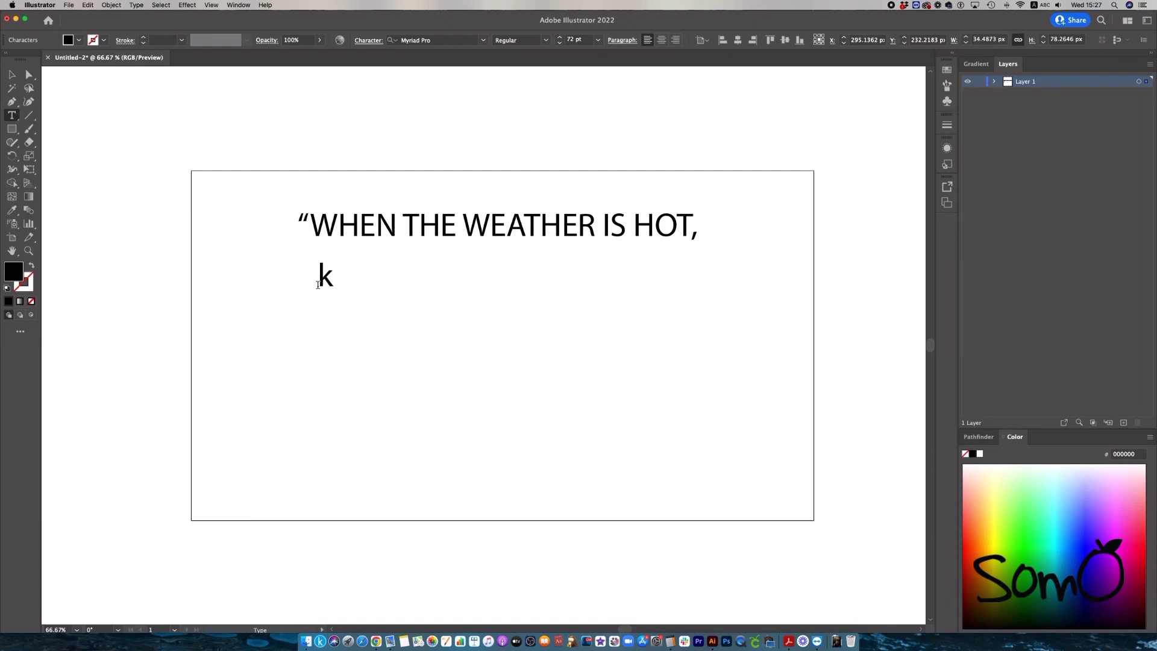
text(eep a)
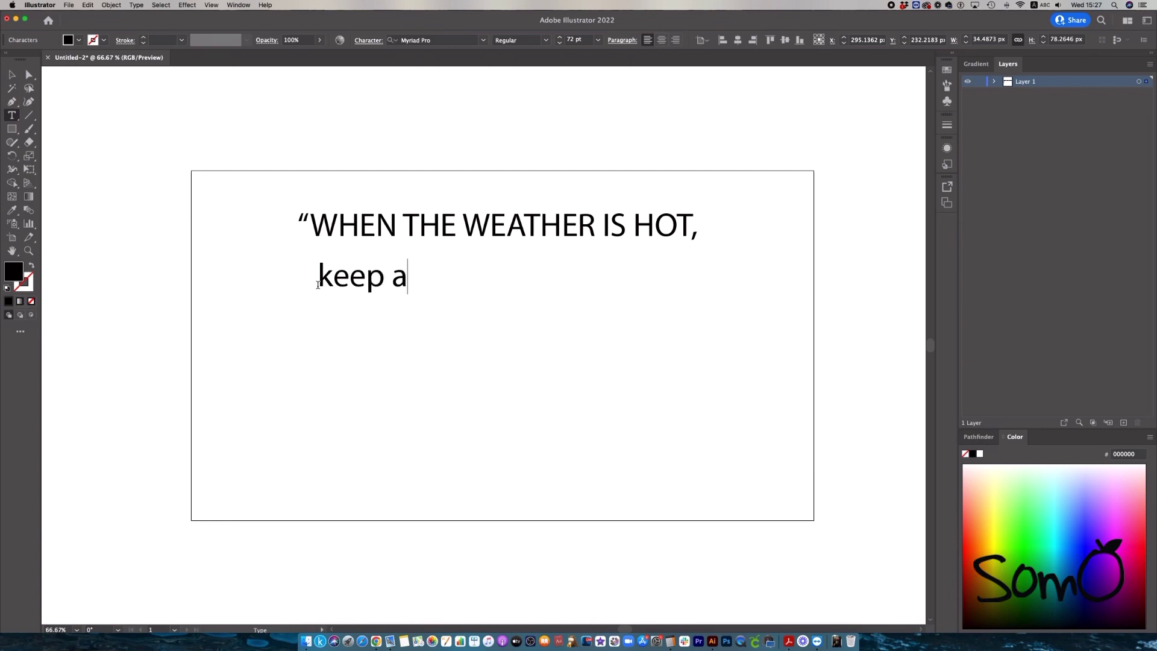
text( cool min)
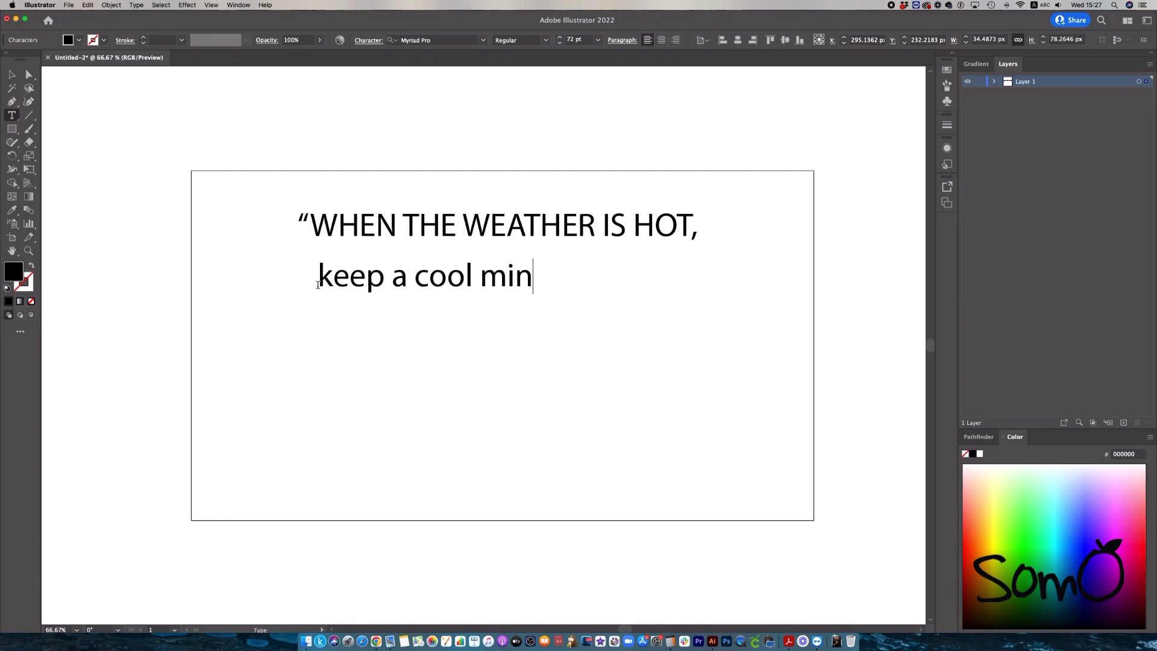
text(d.)
click(12, 75)
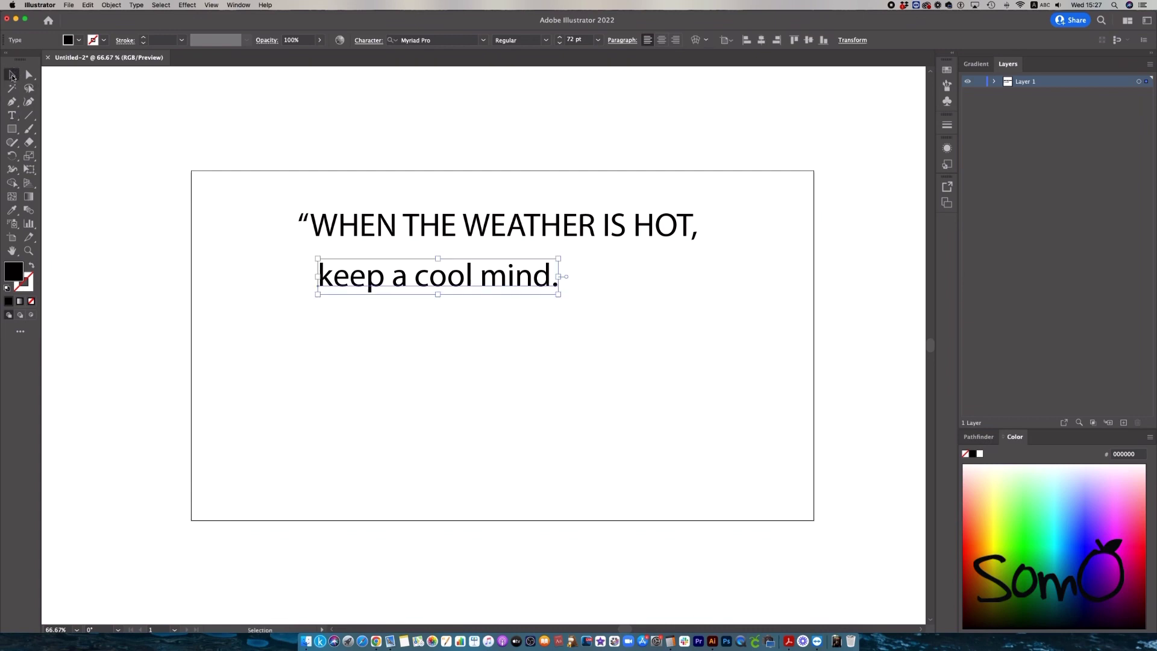
click(82, 125)
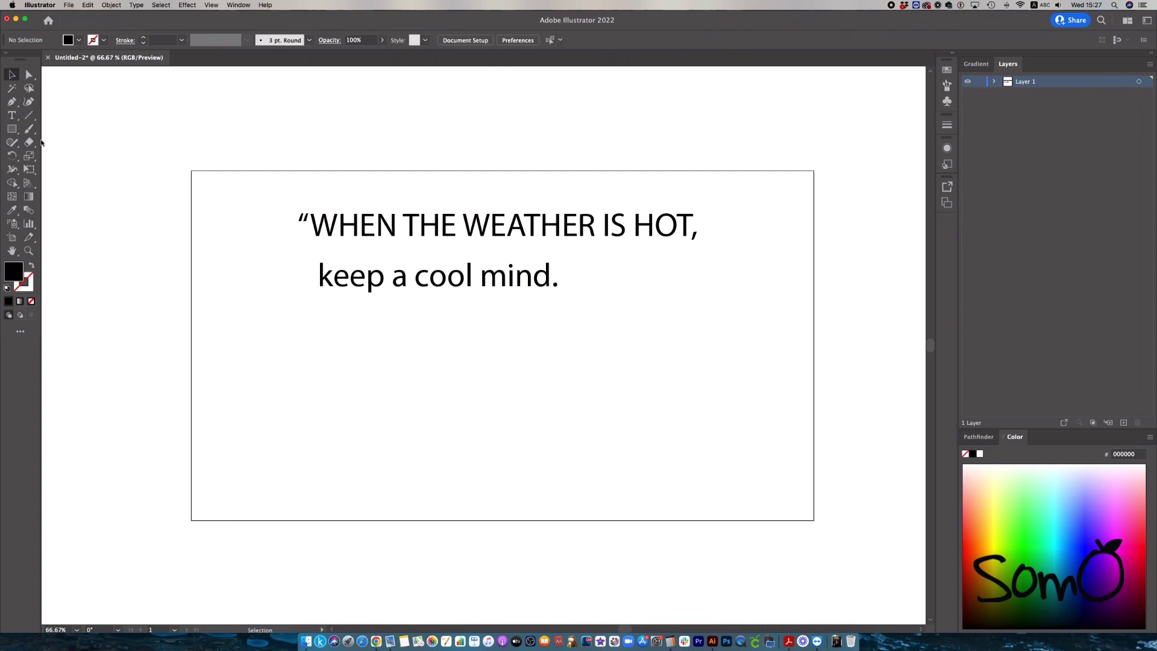
Add the third line 'WHEN THE WEATHER IS COLD,' and start a fourth line below it.
click(12, 116)
click(319, 342)
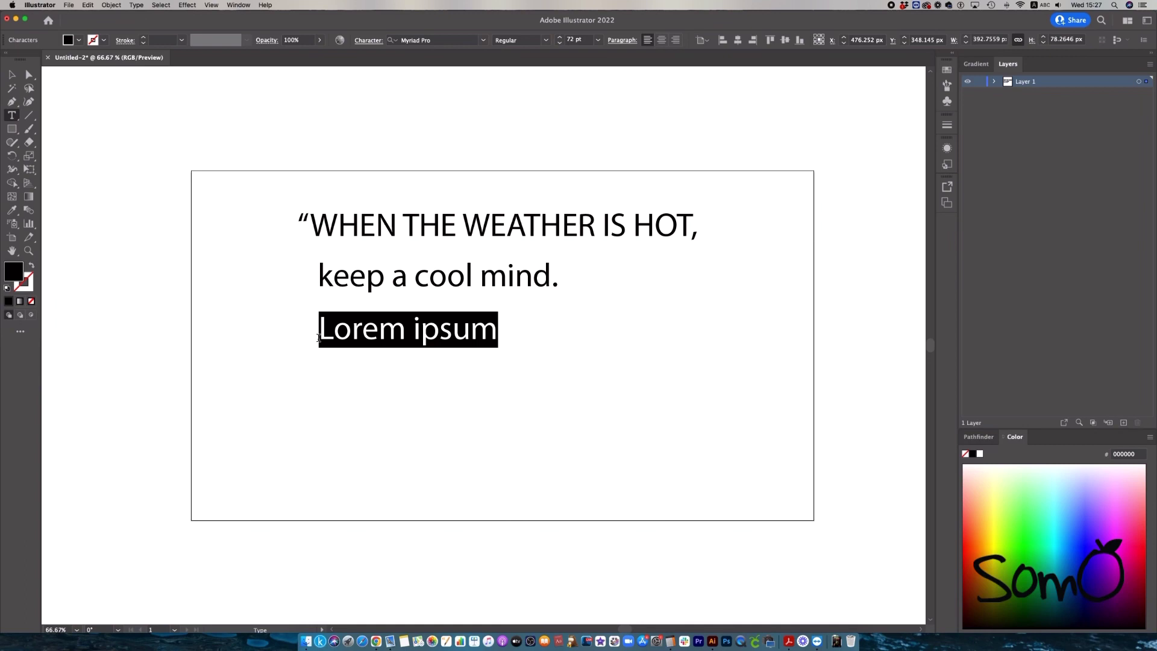
text(WHE)
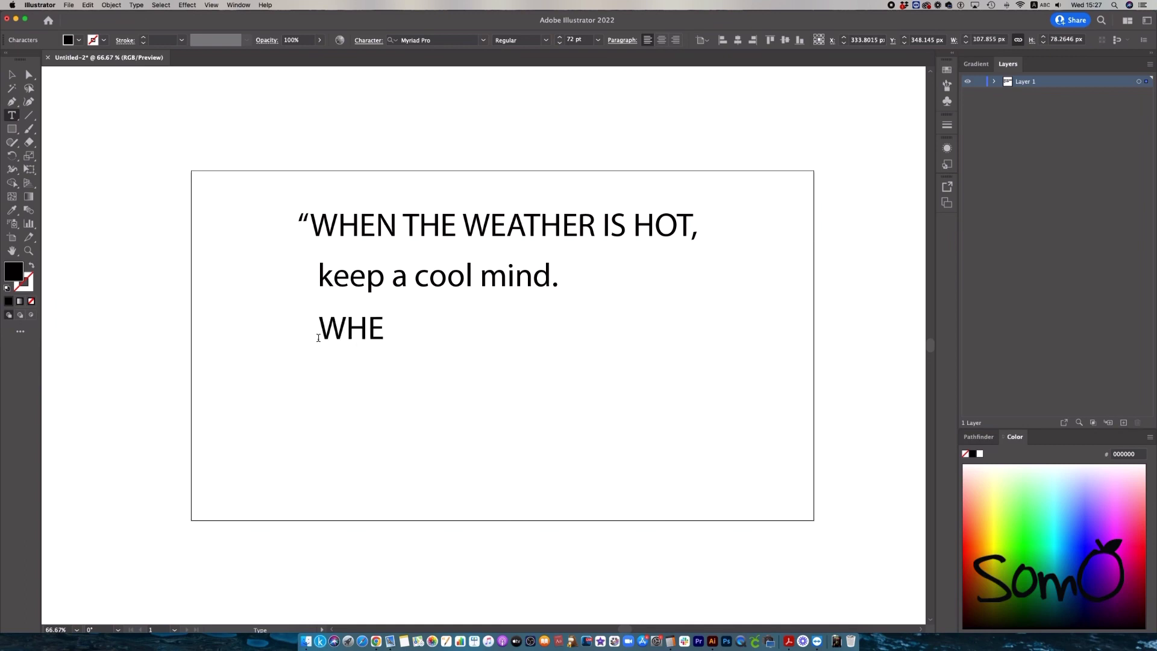
text(N THE WE)
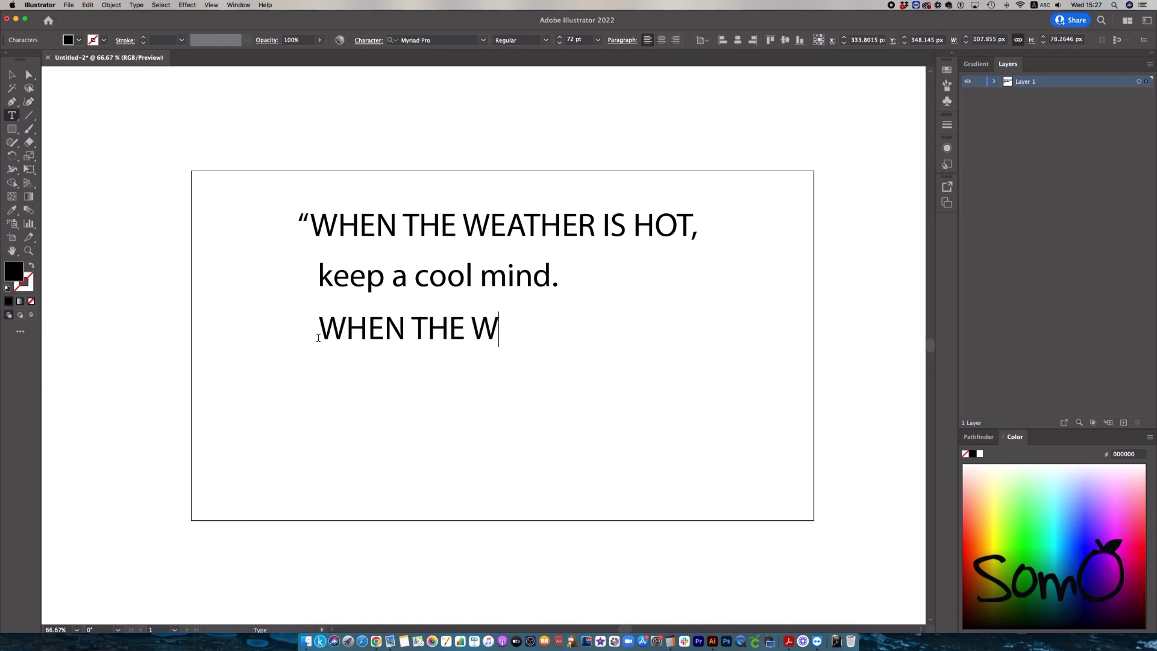
text(ATH)
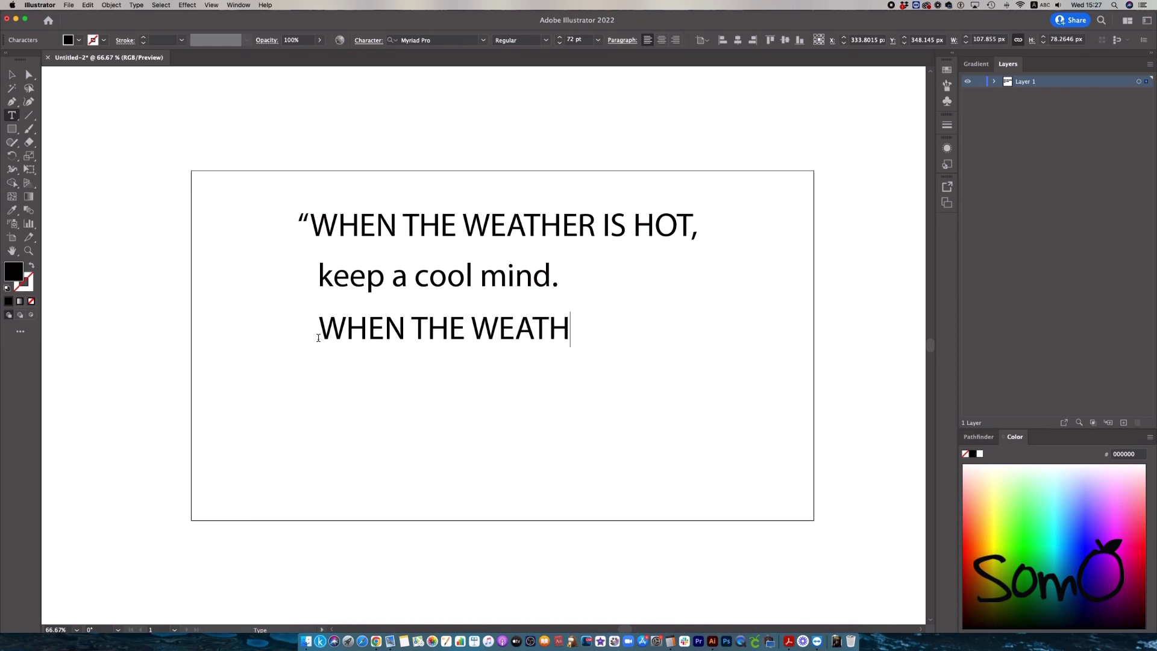
text(ER IS CO)
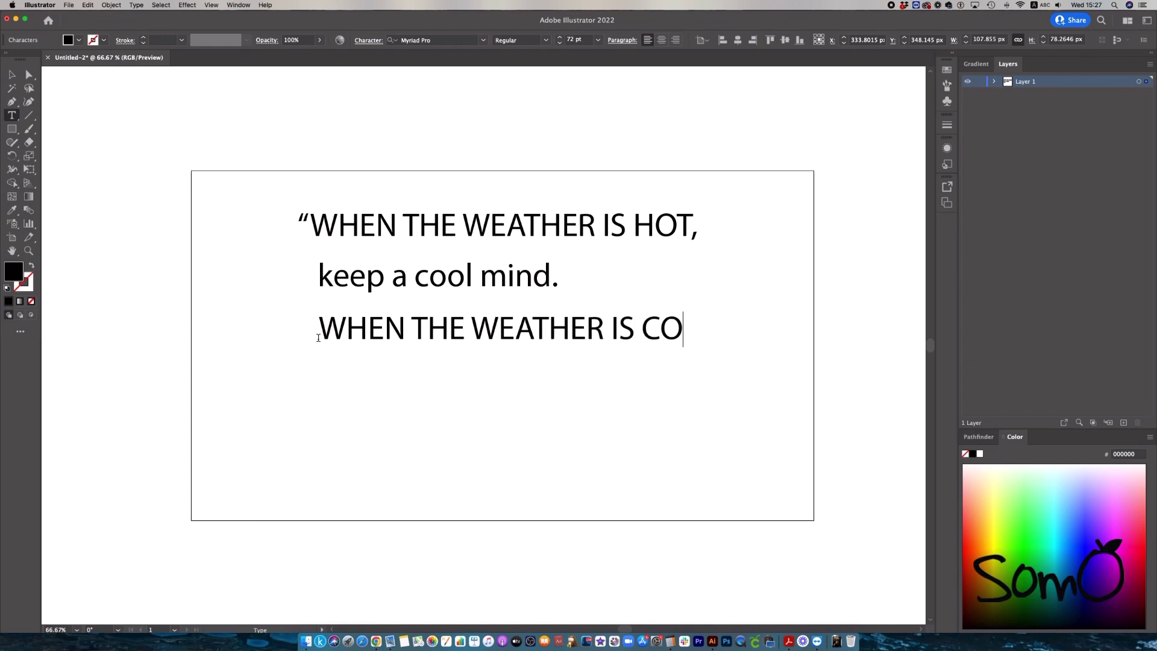
text(LD,)
click(12, 75)
click(77, 100)
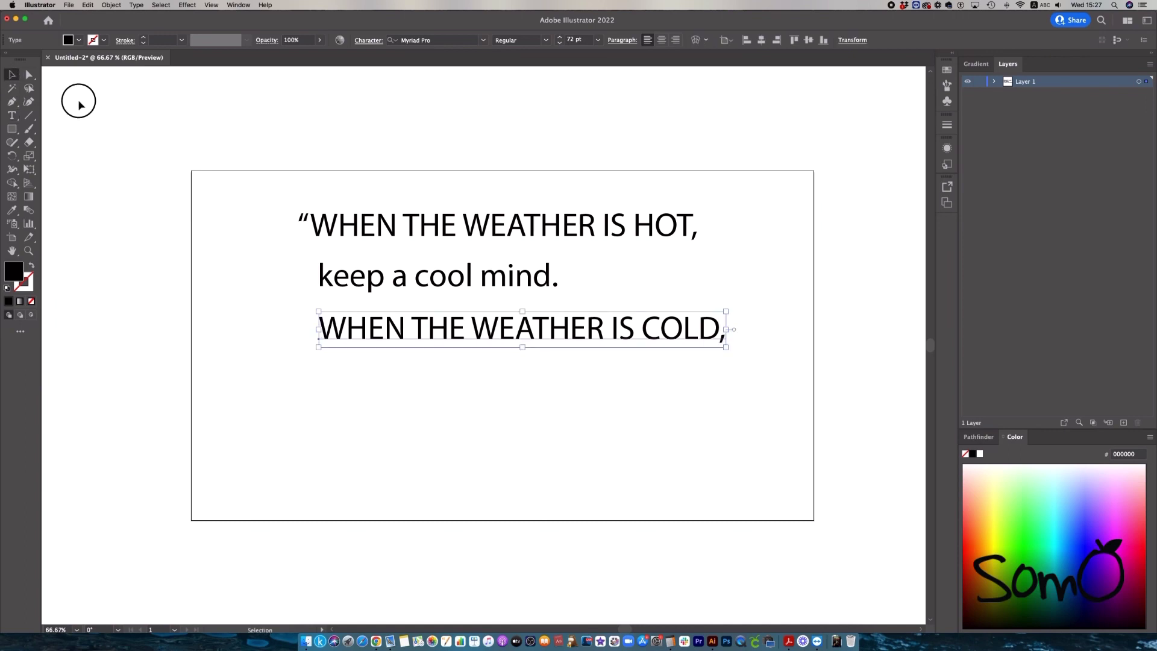
click(11, 118)
click(324, 382)
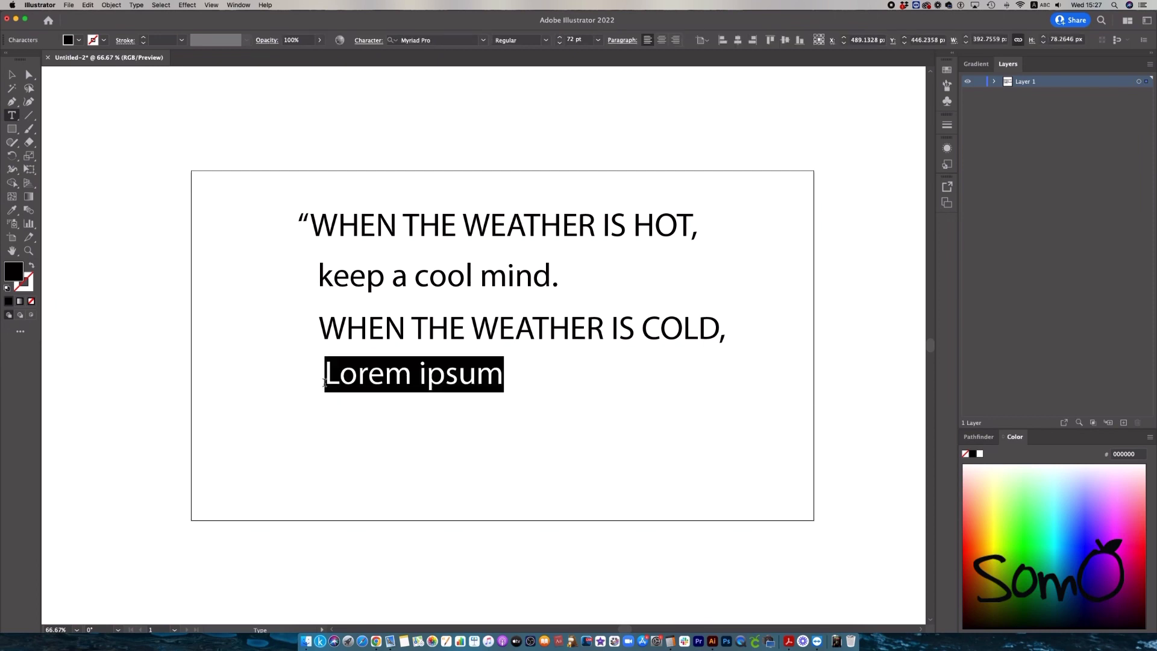
Type the fourth line 'keep a warm heart”.' and deselect it.
text(k)
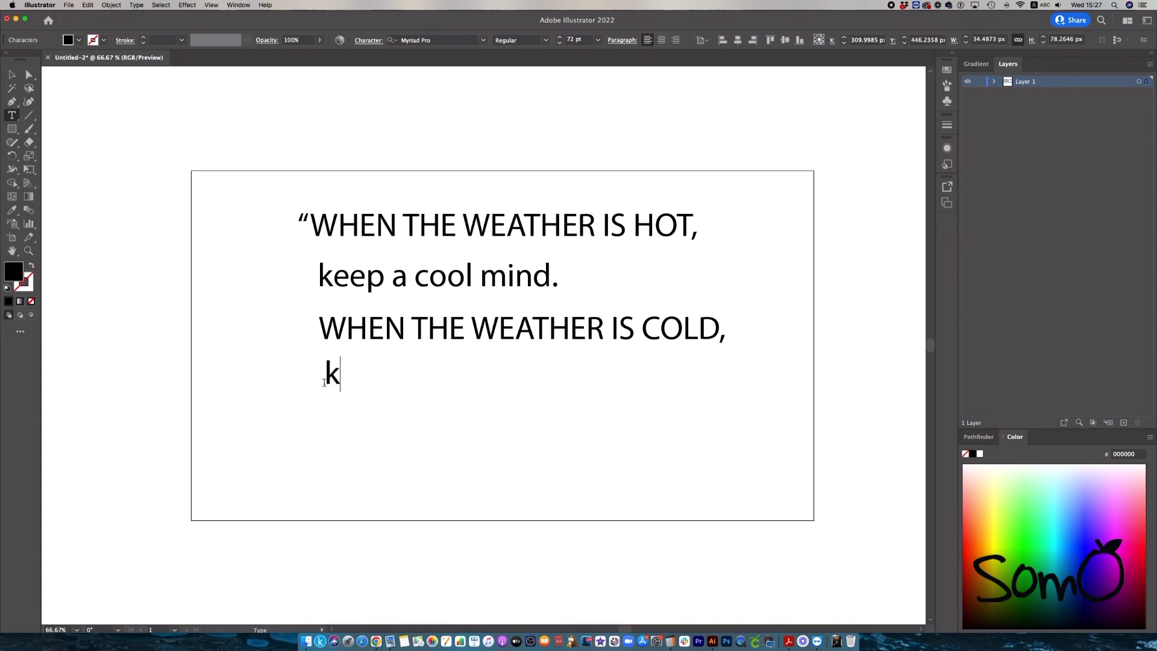
text(eep a war)
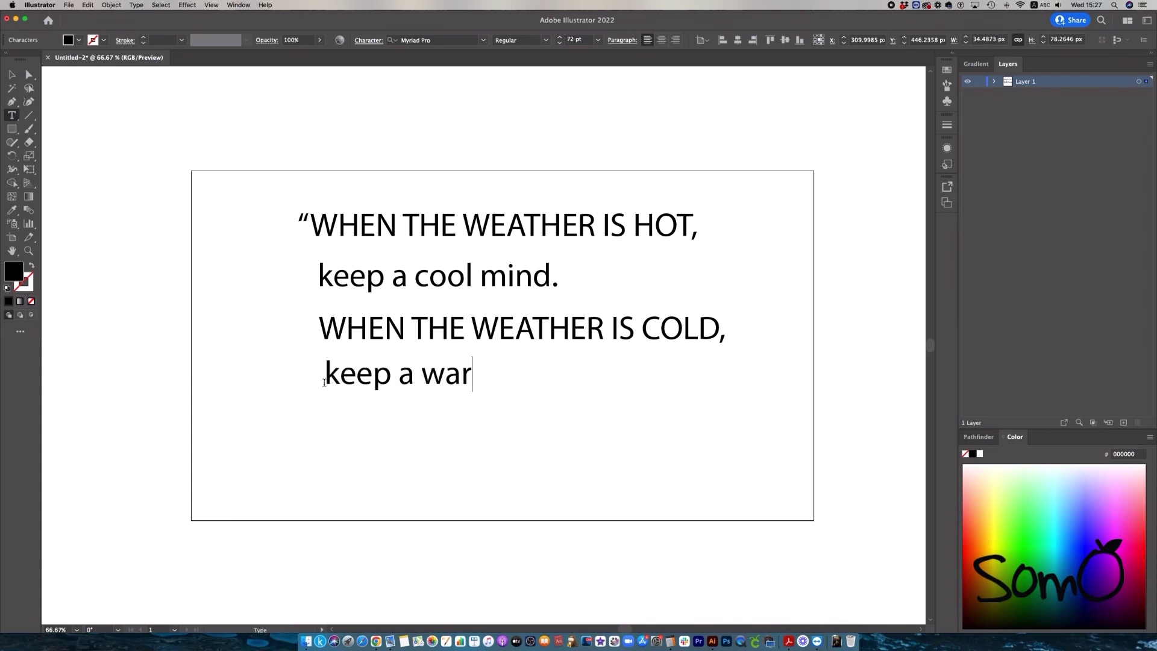
text(m heart”.)
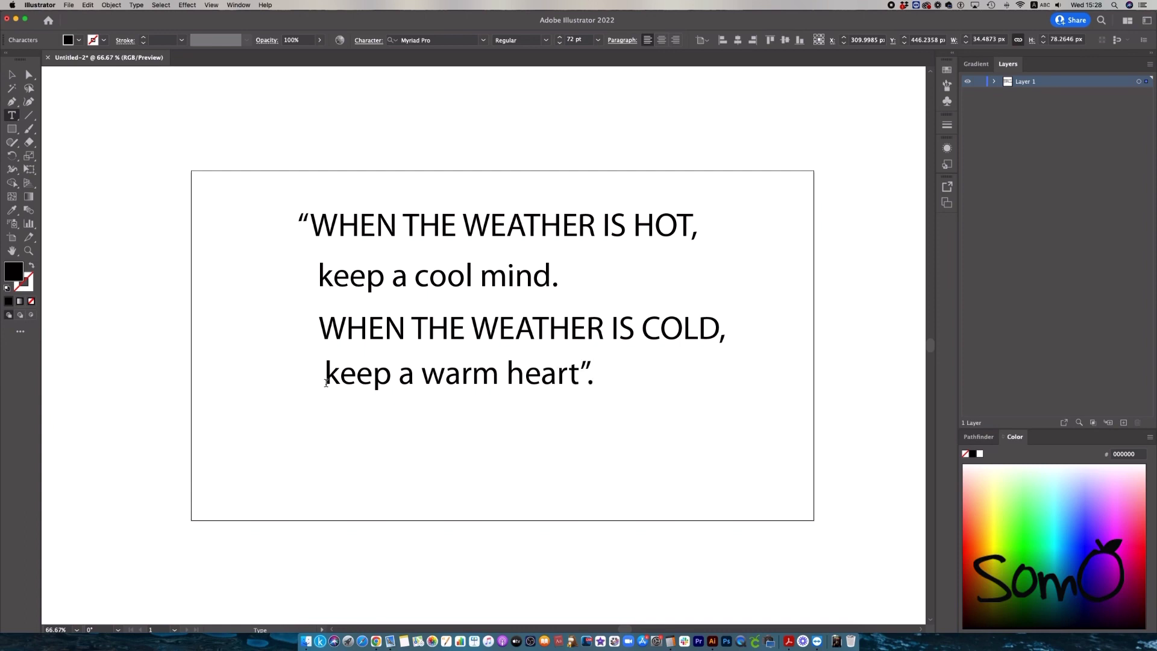
click(13, 77)
click(71, 111)
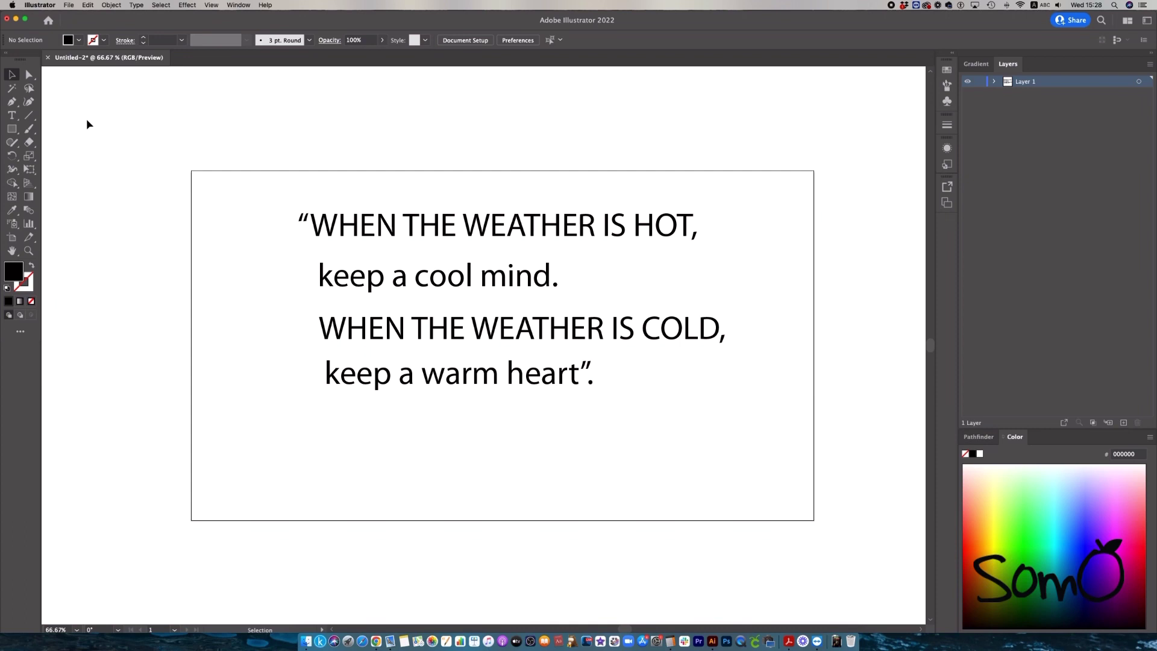
Add the attribution '- Ajahn Brahm' below the quote on the right.
click(12, 115)
click(563, 446)
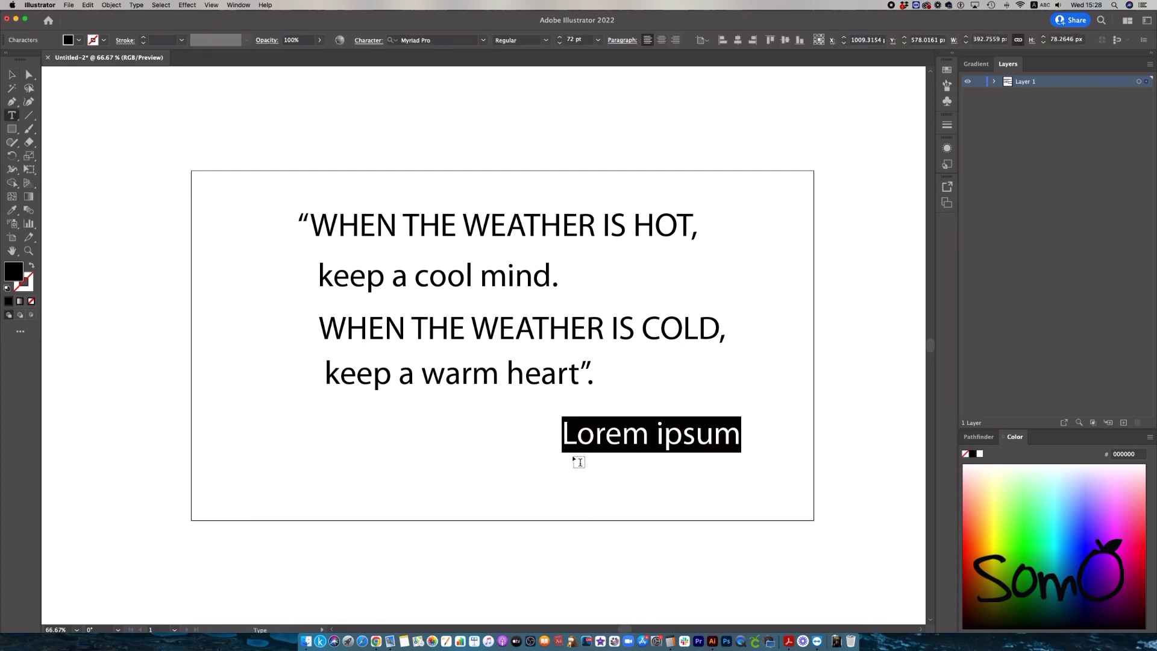
text(-)
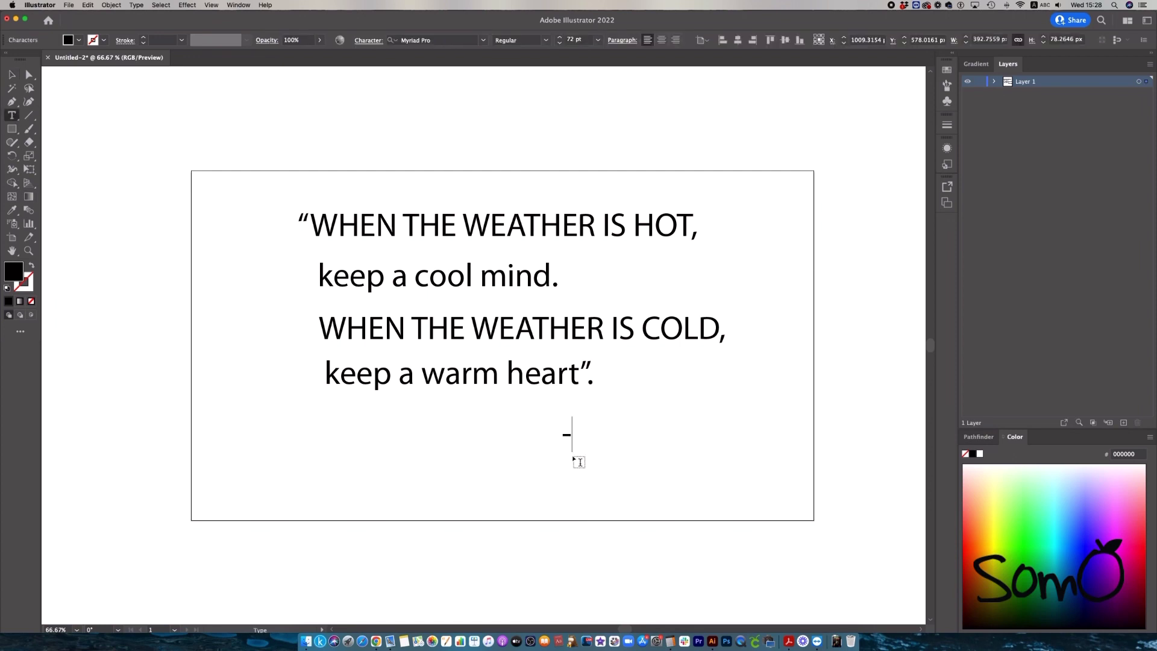
text( A)
text(jahn )
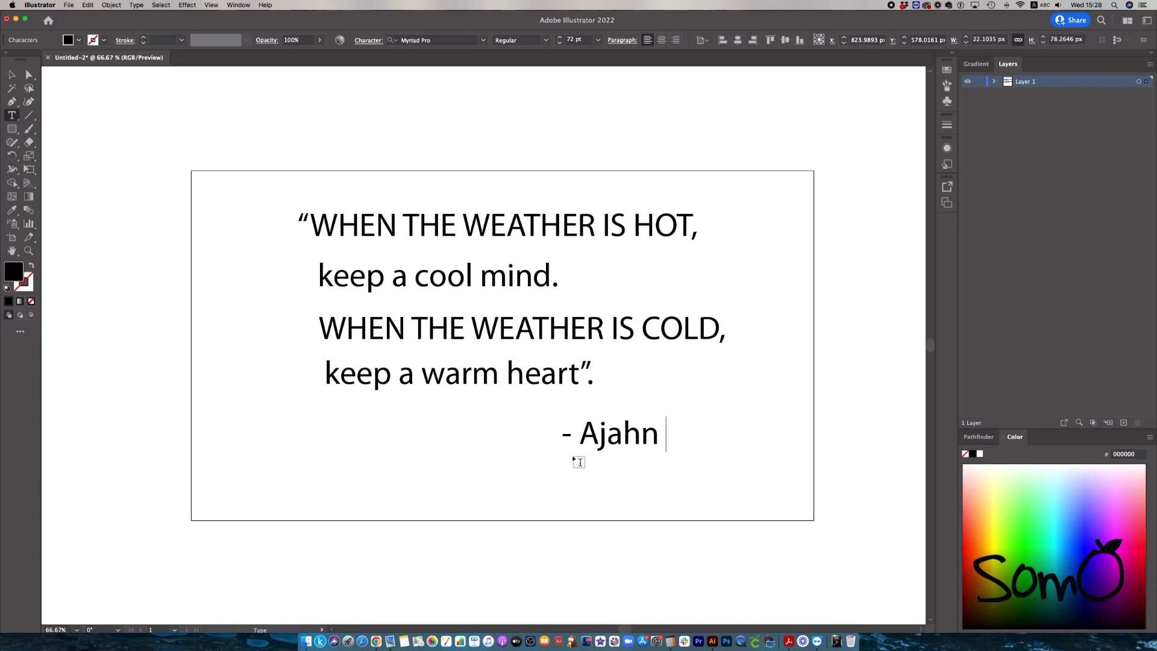
text(Brah)
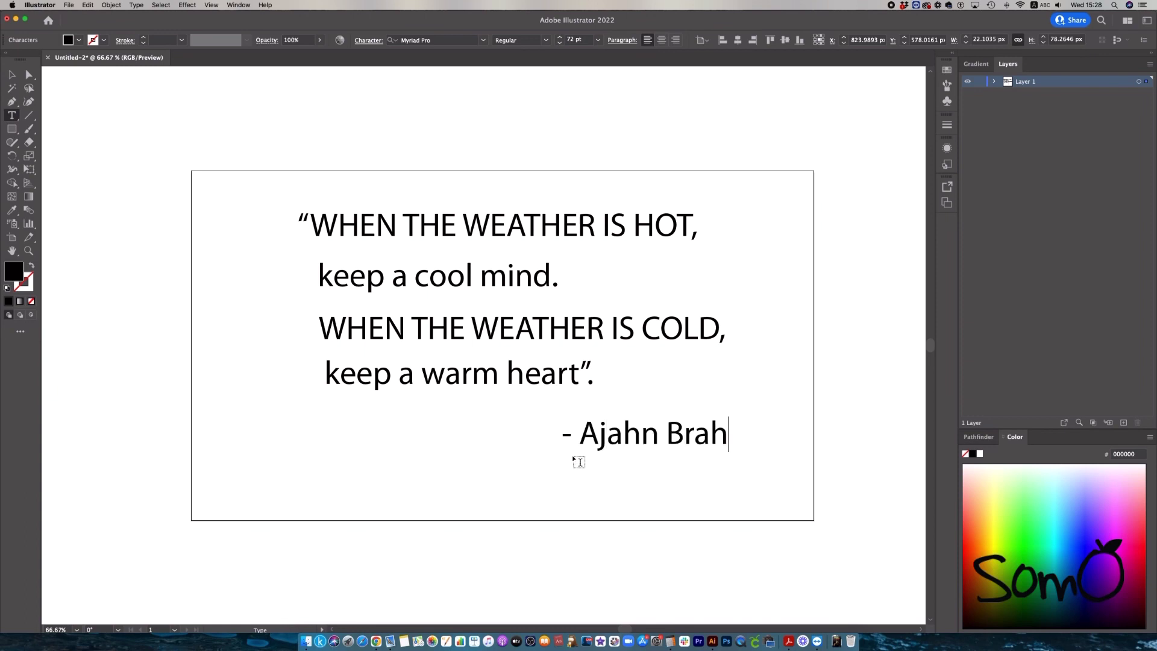
text(m)
click(9, 74)
click(399, 143)
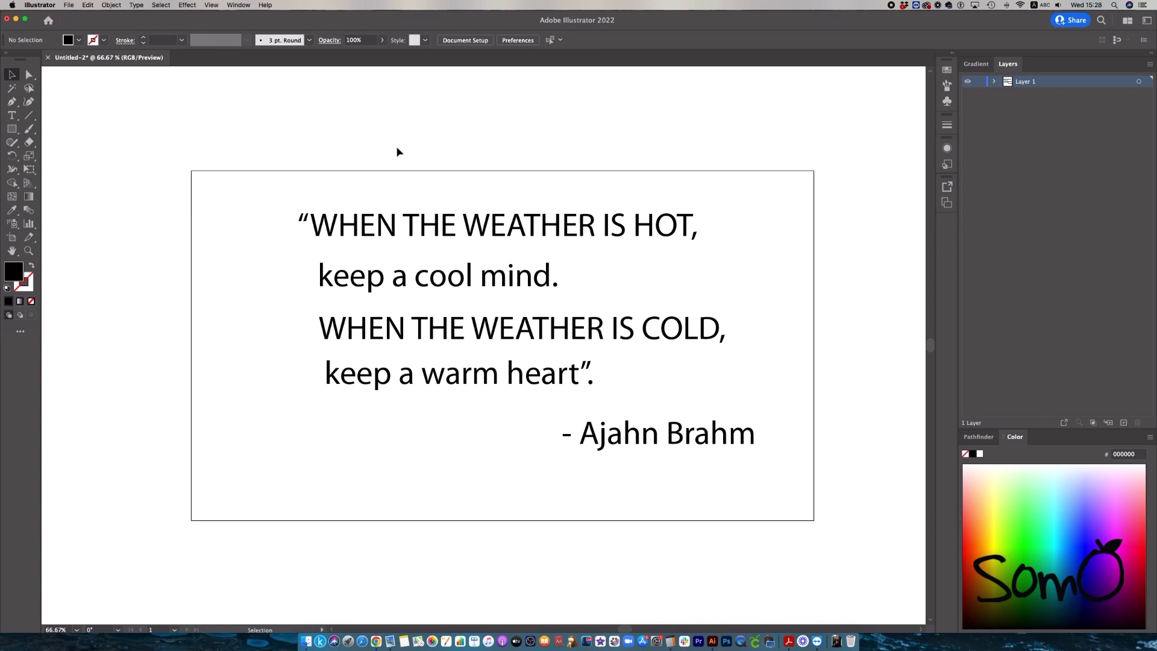
scroll(596, 586, left, 3)
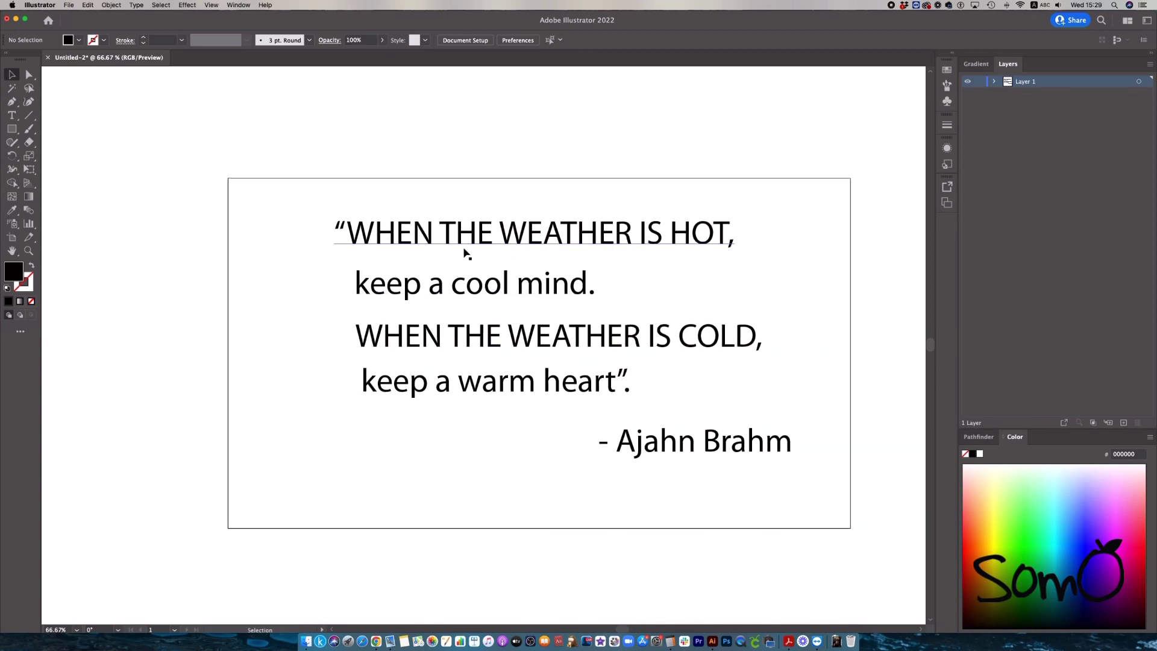
Set the first quote line's font to Aicho Regular.
click(428, 239)
drag(429, 240, 426, 240)
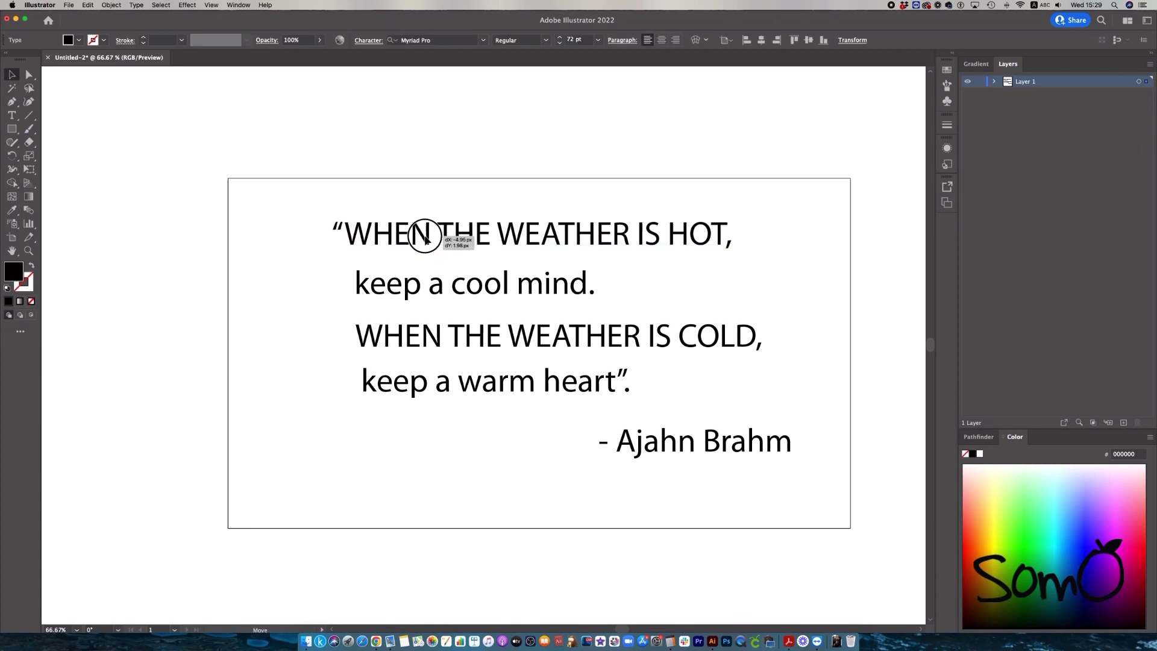
click(430, 41)
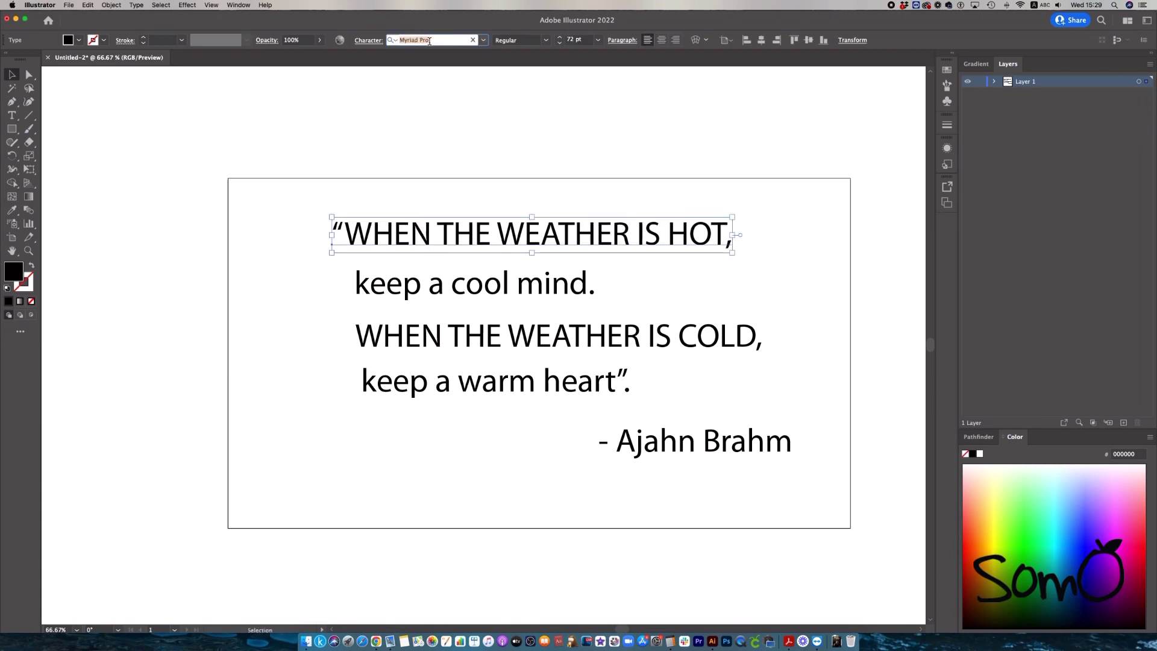
click(483, 41)
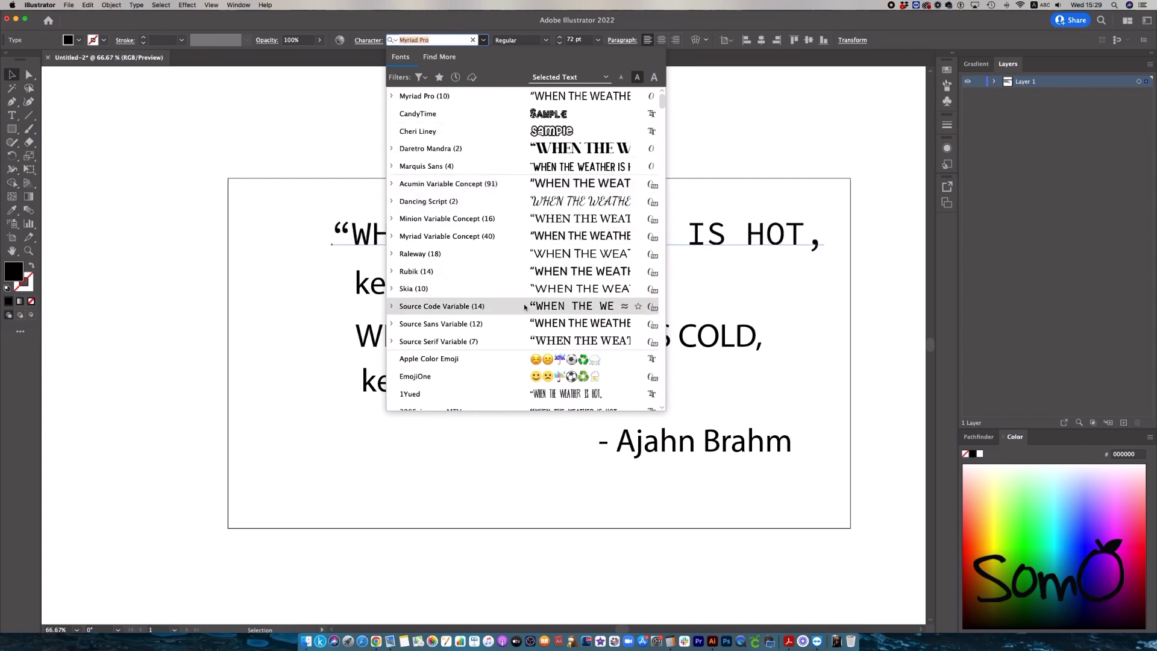
scroll(526, 305, down, 5)
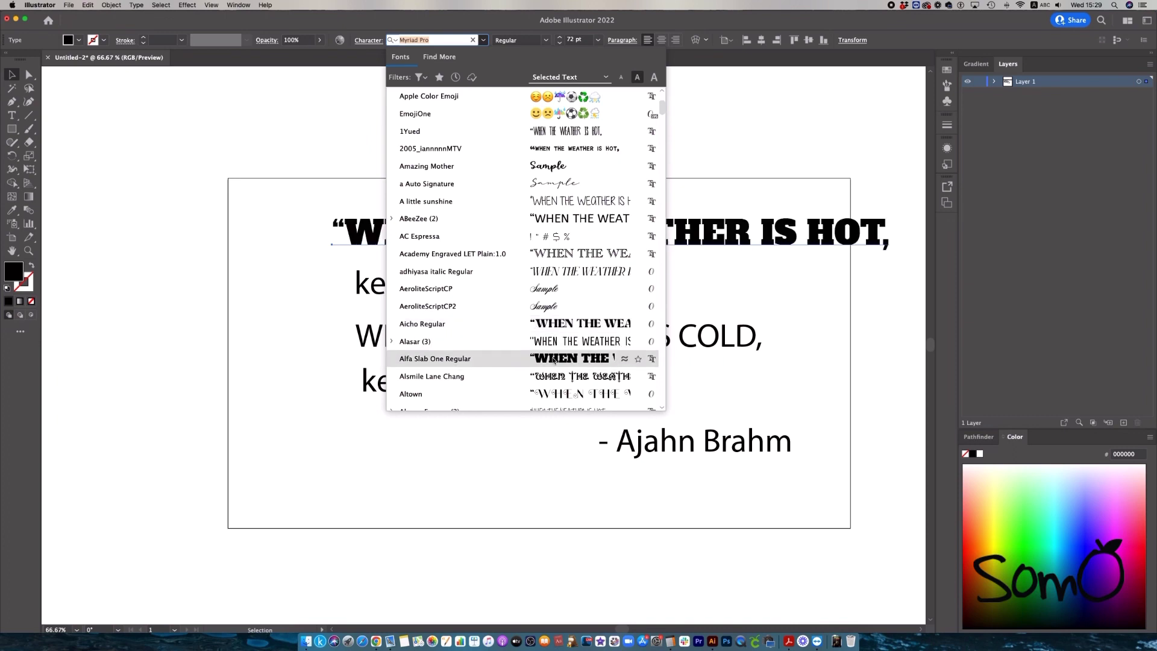
click(551, 325)
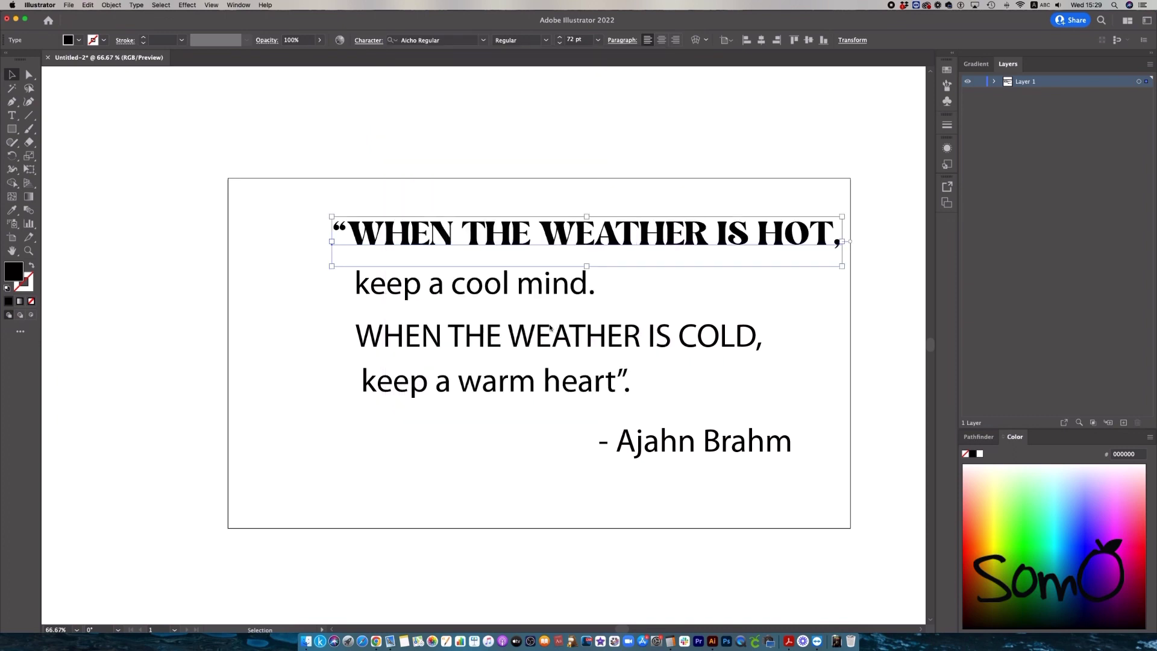
Shift the restyled headline slightly left on the artboard.
click(678, 281)
drag(638, 240, 608, 244)
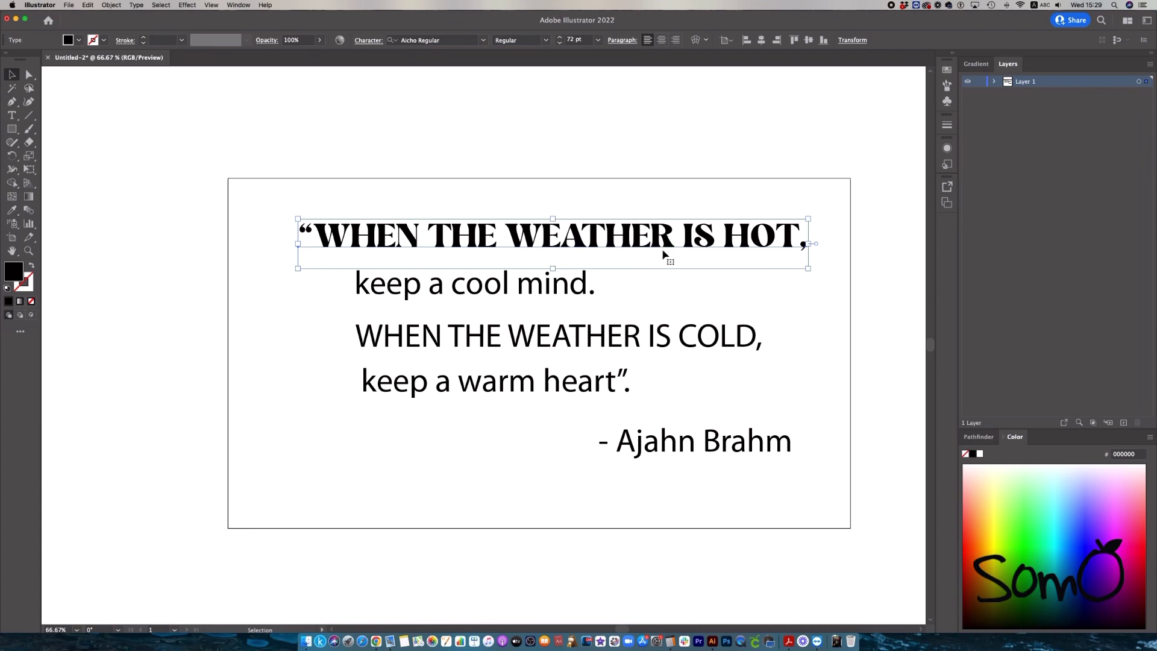
click(665, 287)
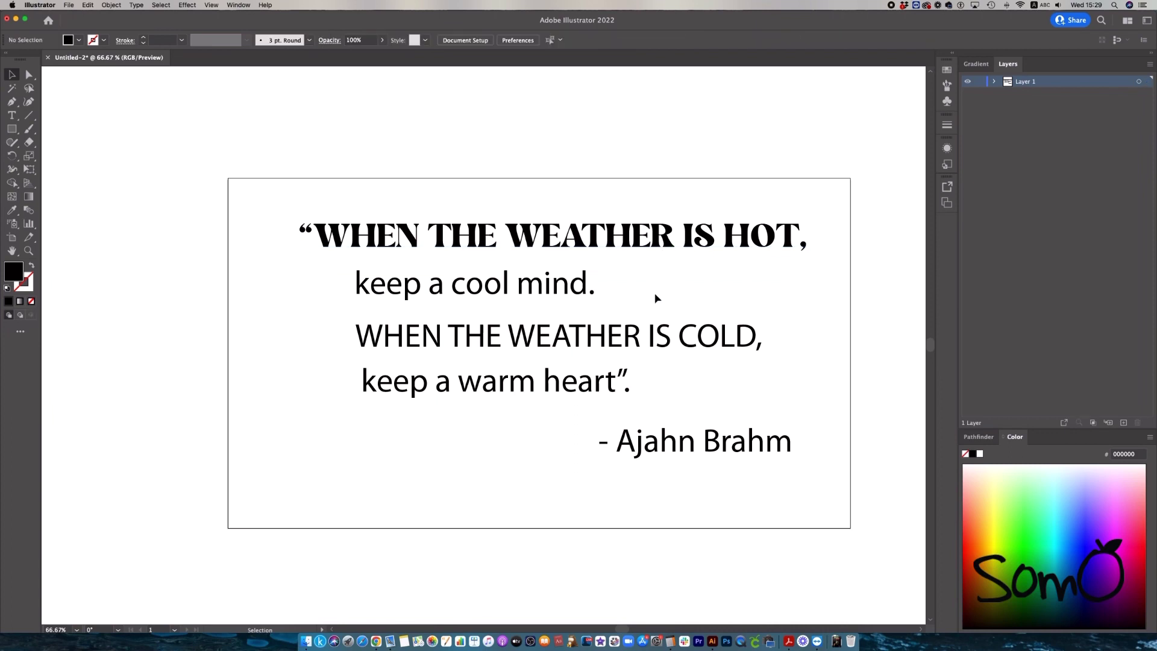
Set 'keep a cool mind.' in the Amazing Mother script font.
click(489, 298)
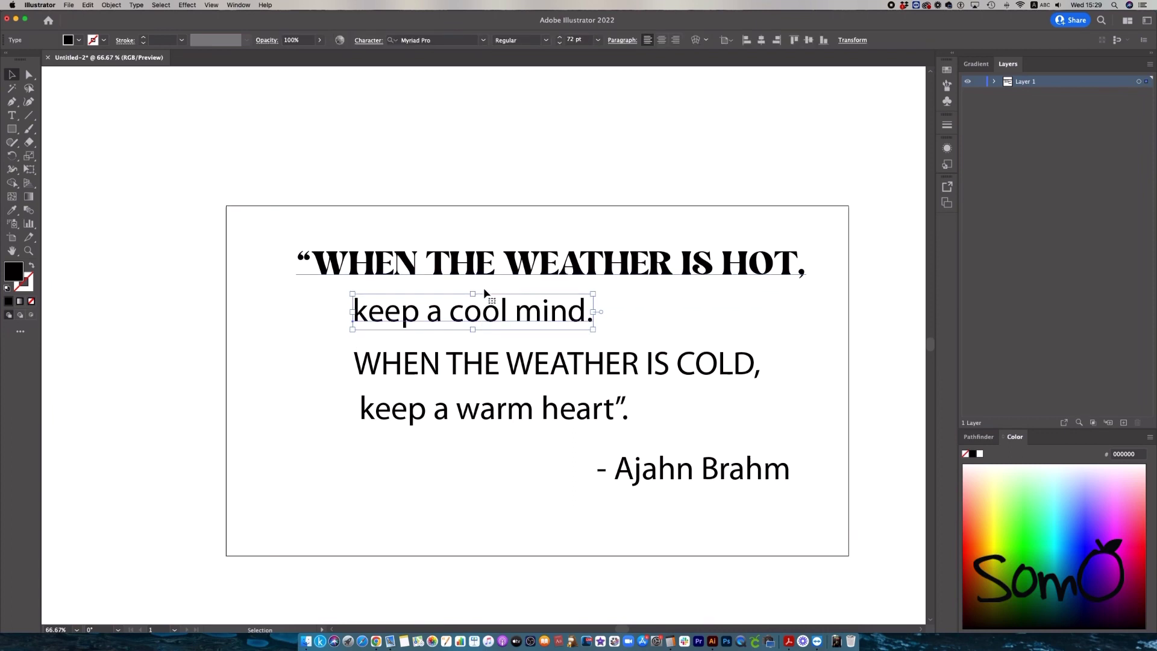
scroll(487, 292, up, 2)
click(449, 41)
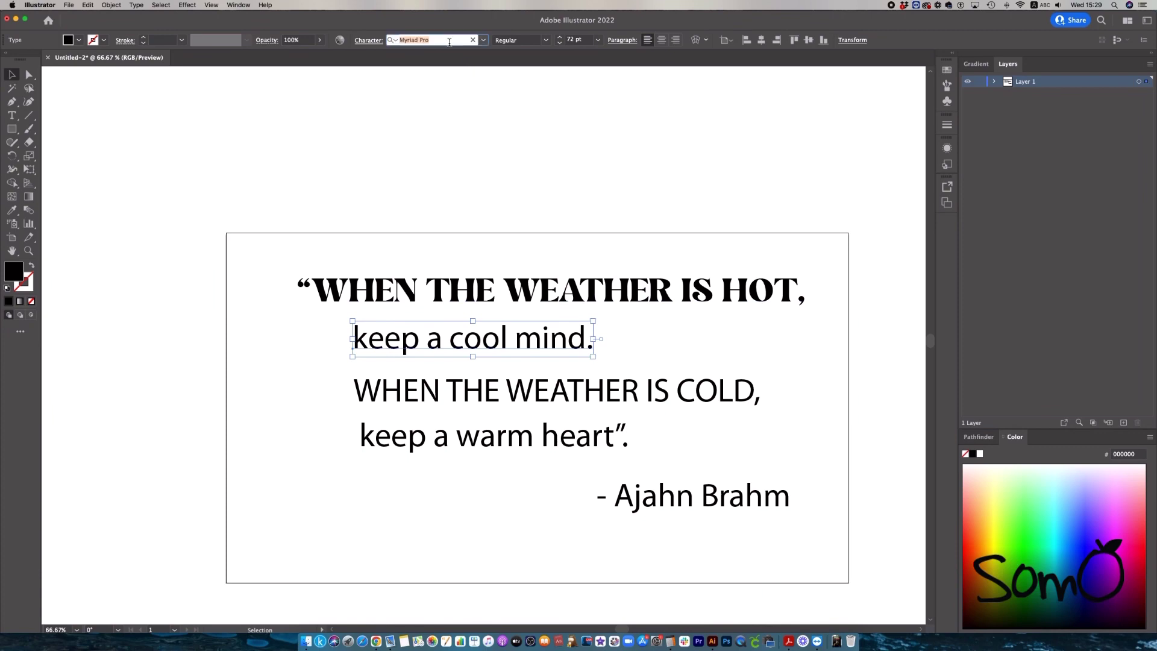
click(483, 40)
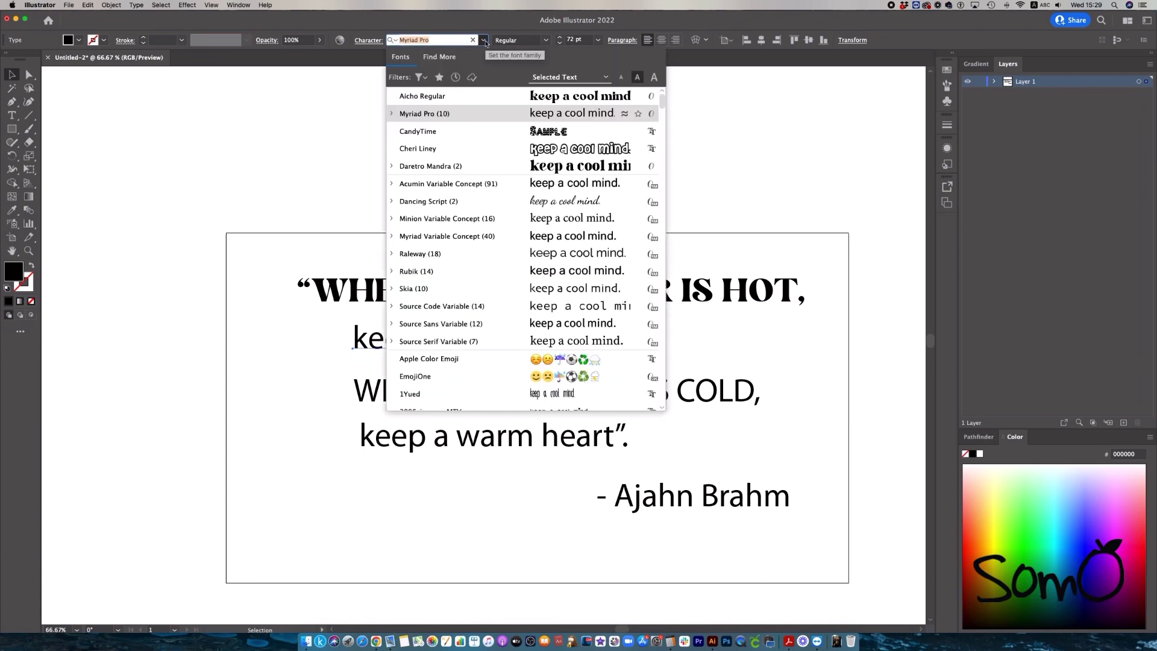
scroll(573, 258, down, 5)
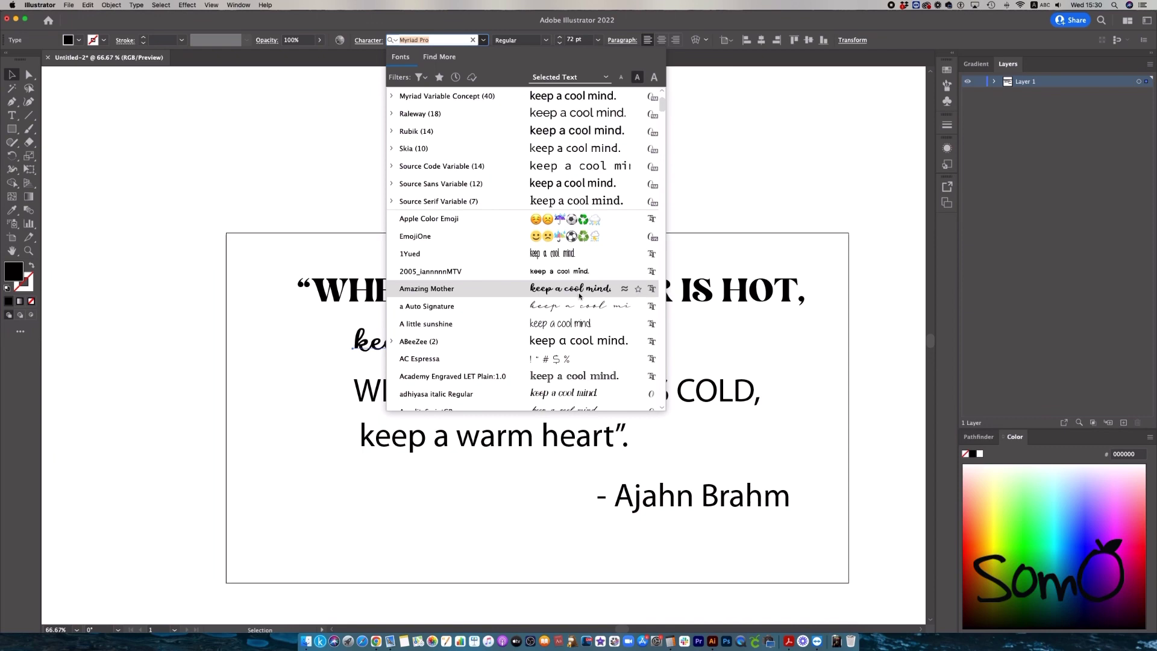
click(580, 292)
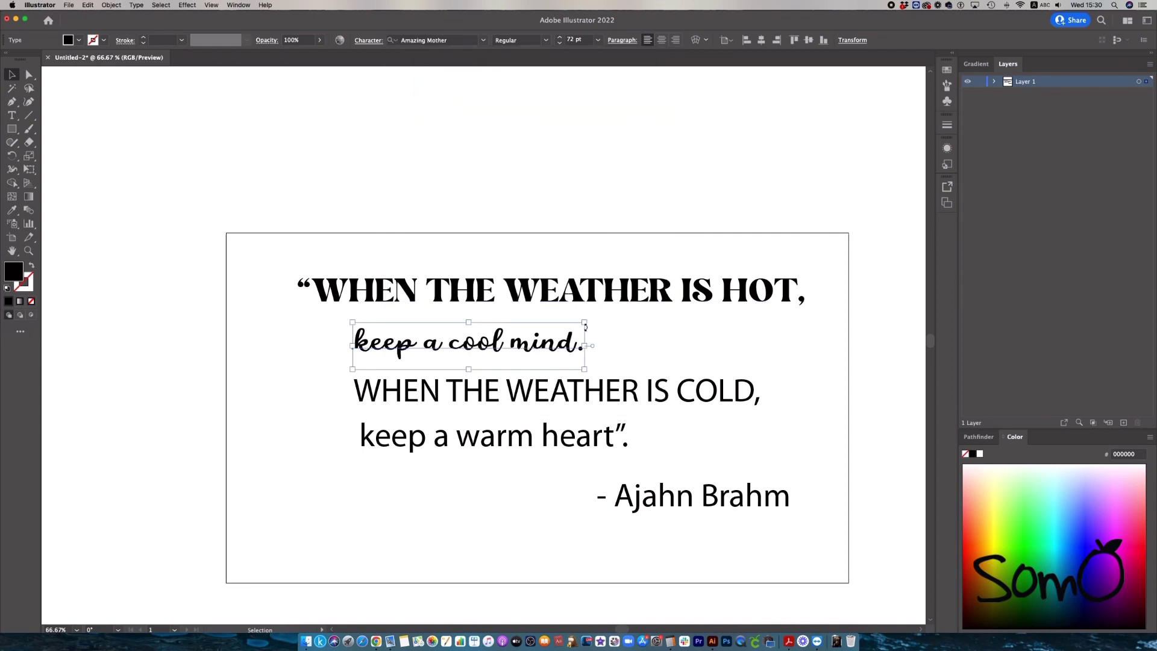
click(653, 340)
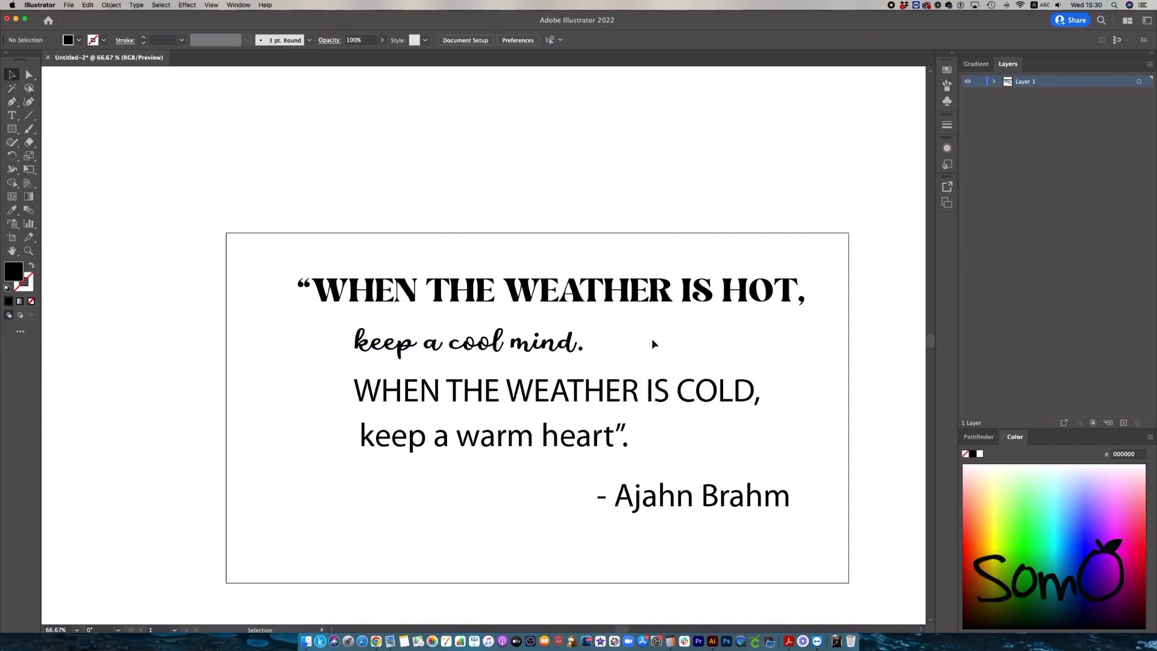
Copy the HOT line's Aicho font onto 'WHEN THE WEATHER IS COLD,' with the Eyedropper.
click(602, 286)
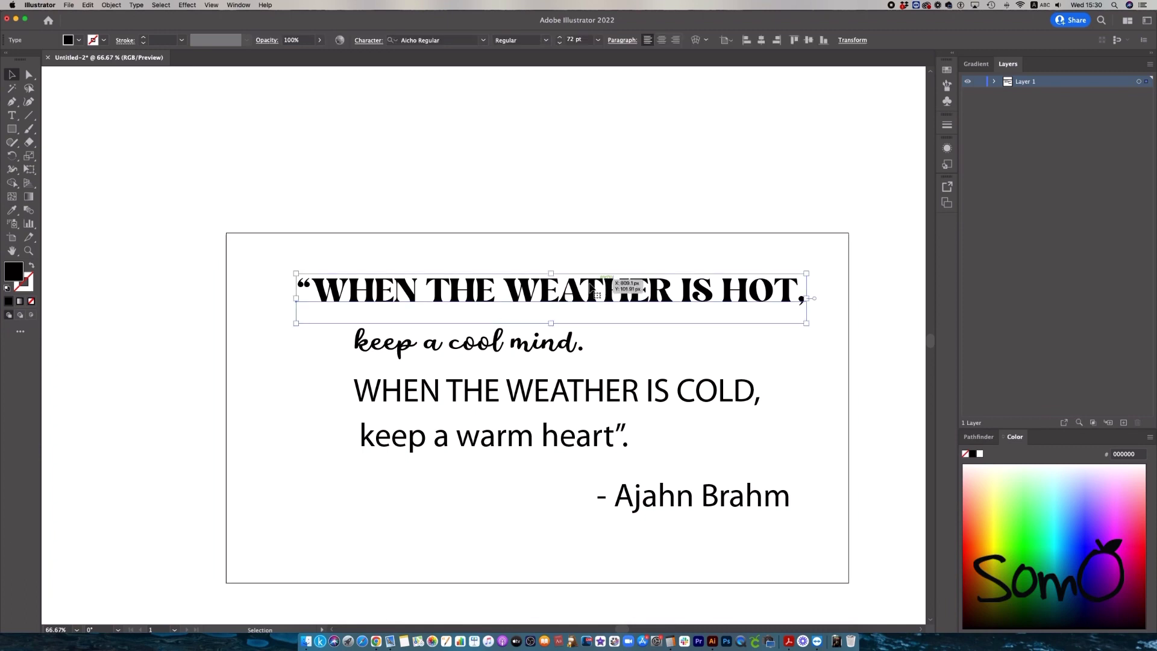
drag(413, 393, 402, 354)
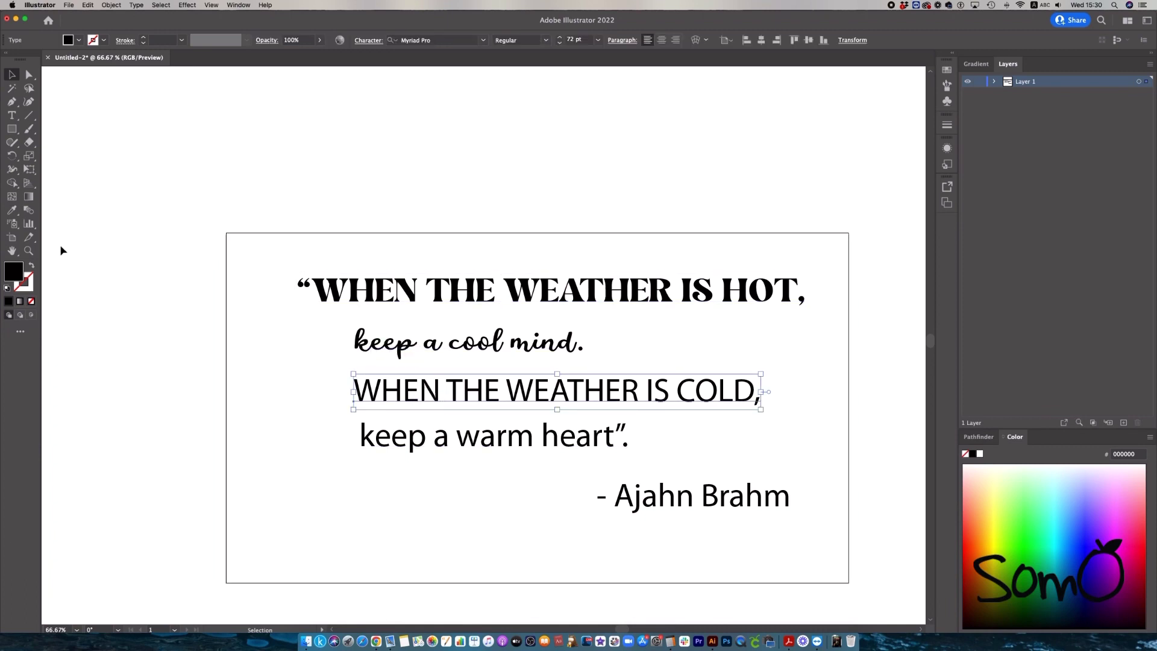
click(12, 215)
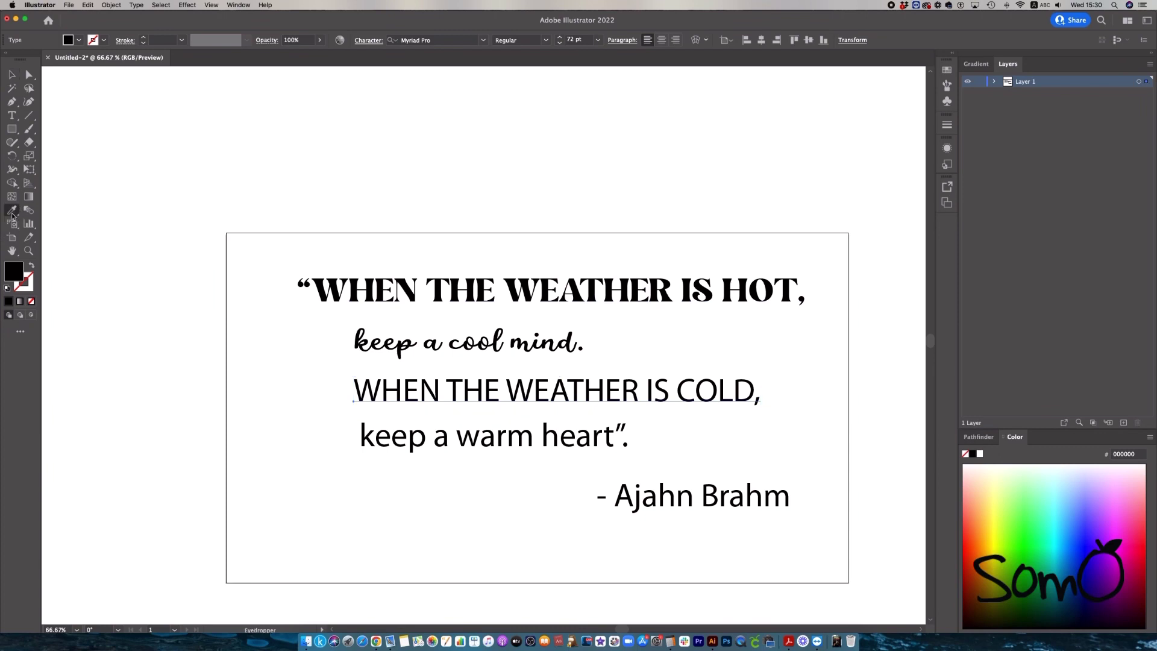
click(325, 284)
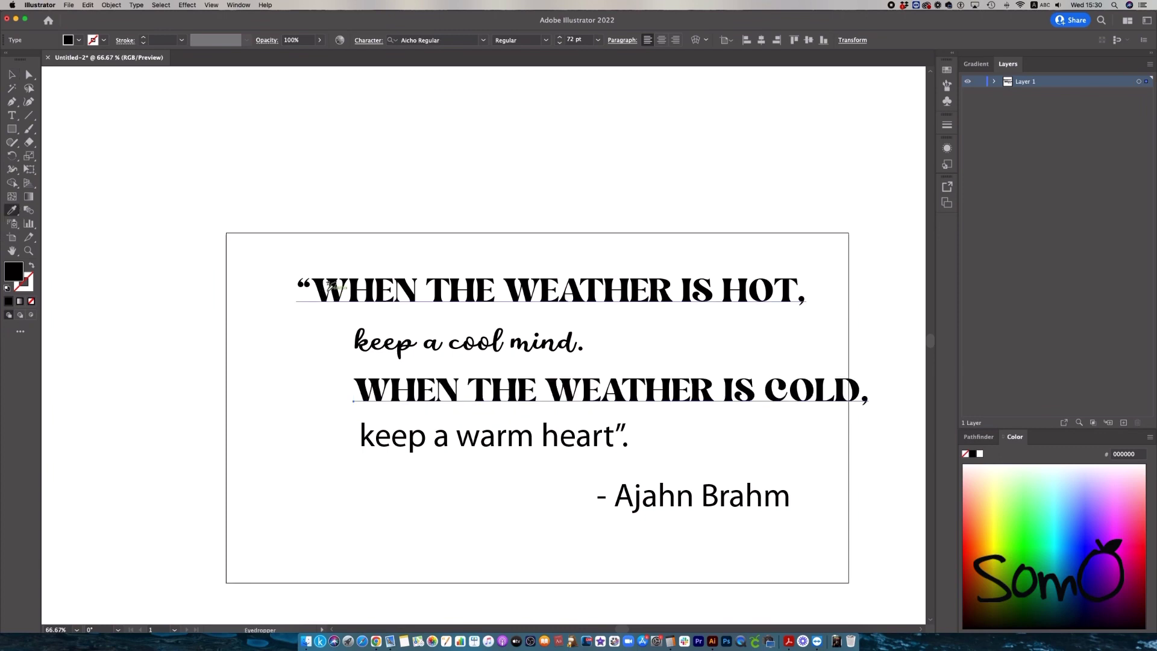
click(12, 75)
Give 'keep a warm heart' the script font using the Eyedropper.
click(476, 392)
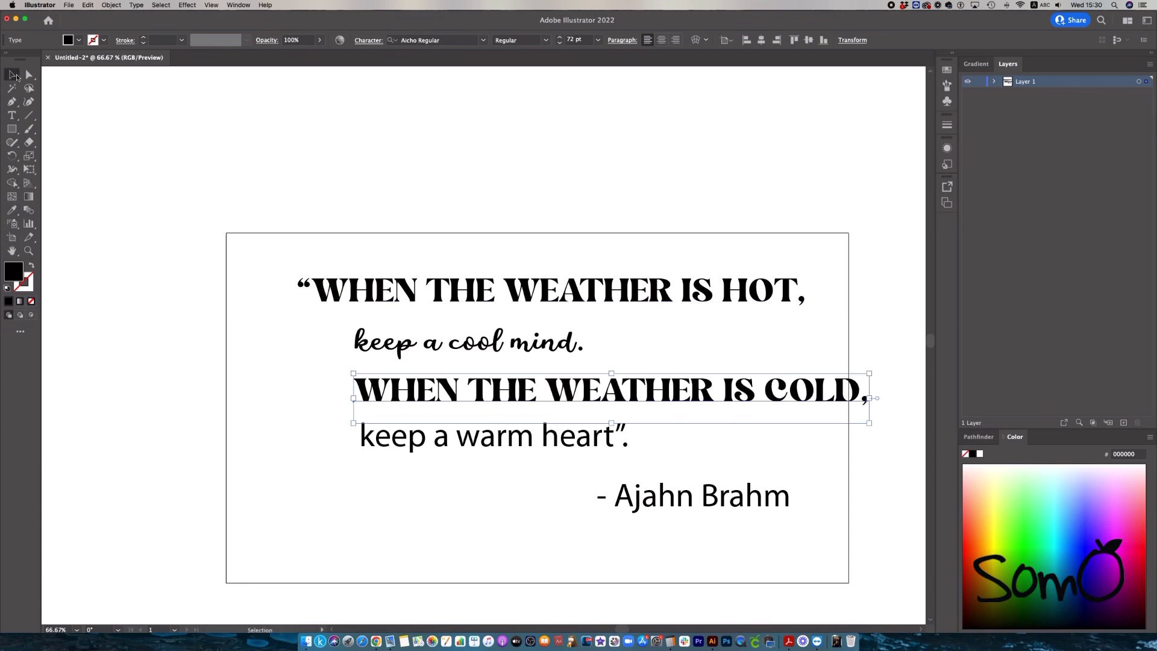
click(463, 445)
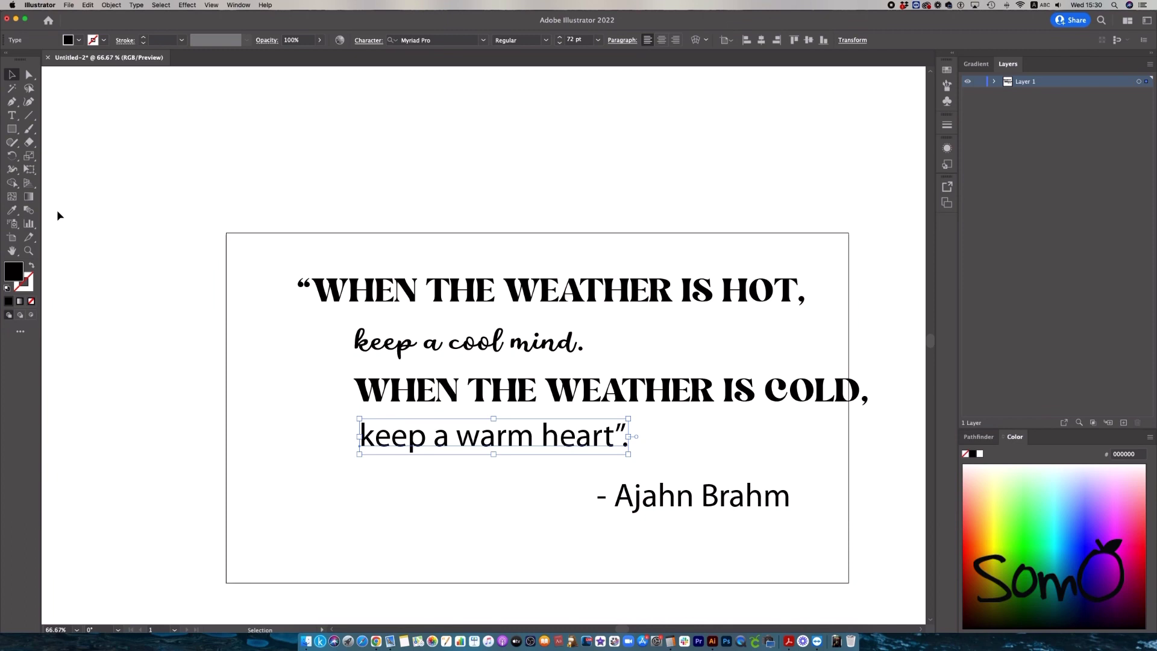
click(11, 210)
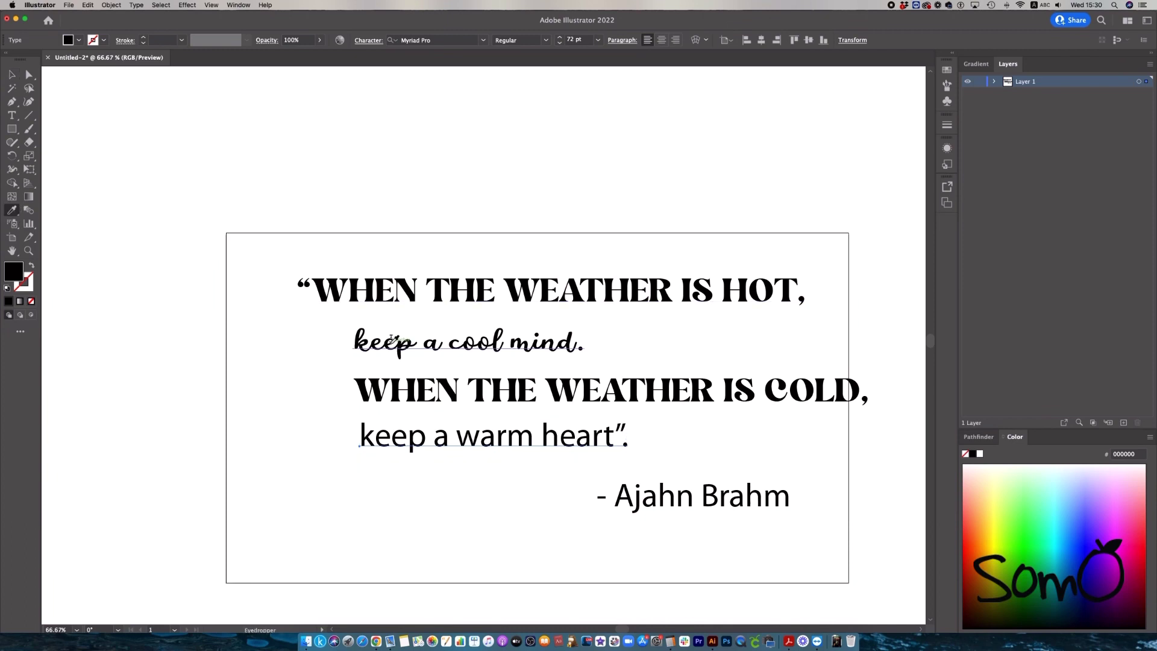
click(392, 341)
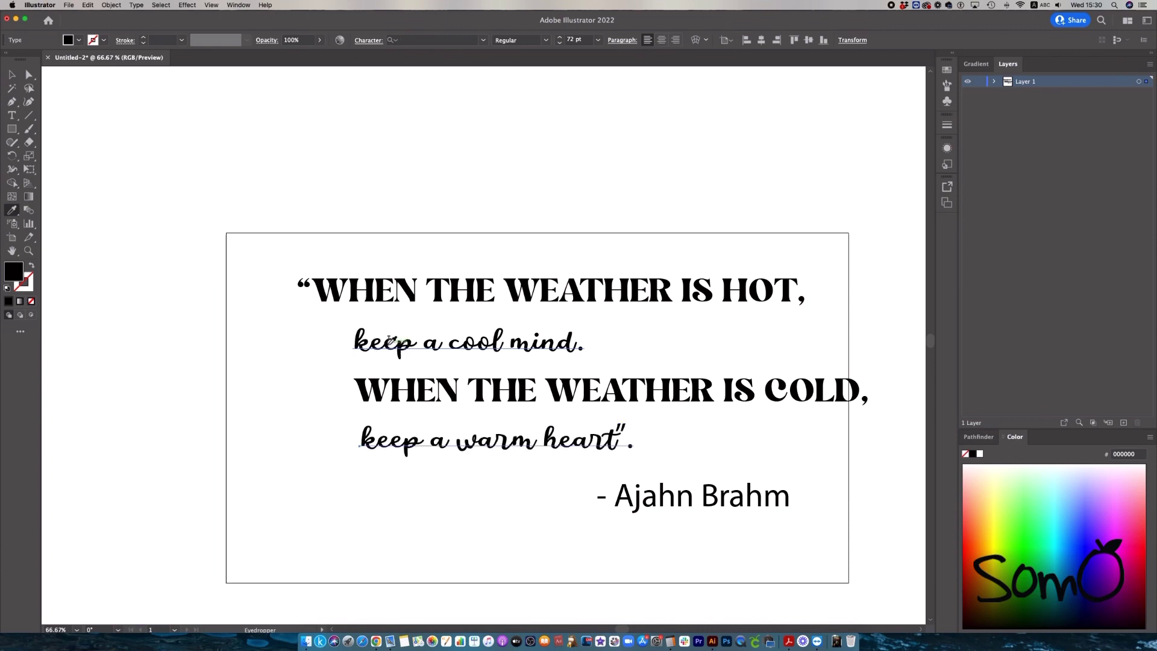
click(11, 75)
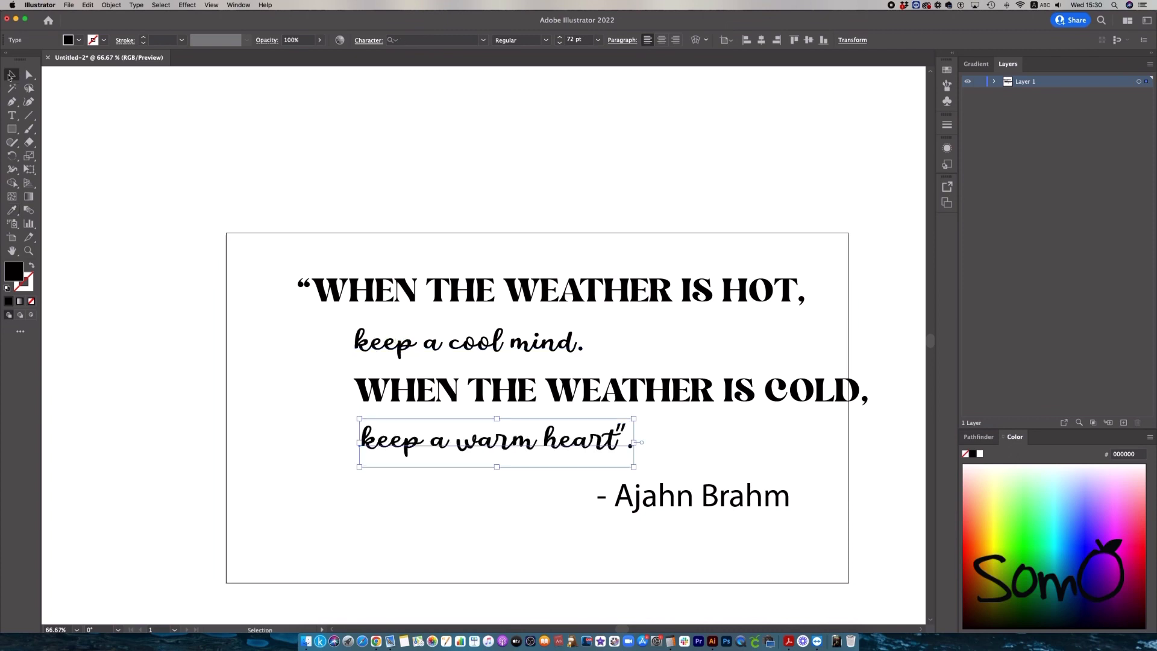
Apply the same script font to the '- Ajahn Brahm' attribution.
click(654, 505)
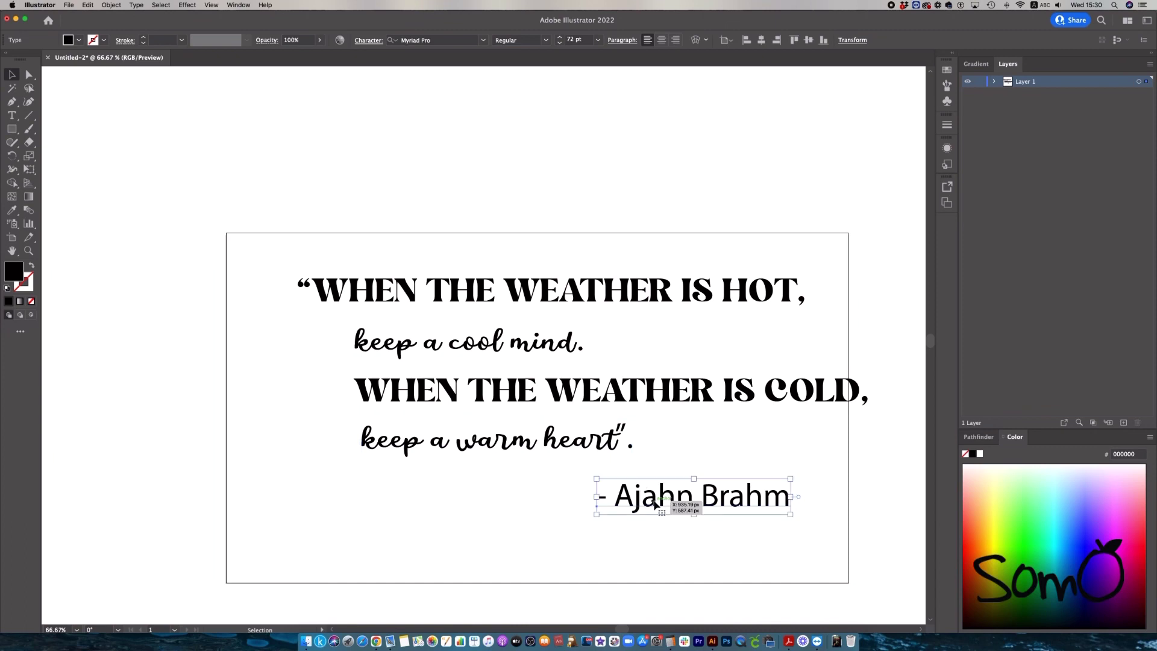
click(12, 210)
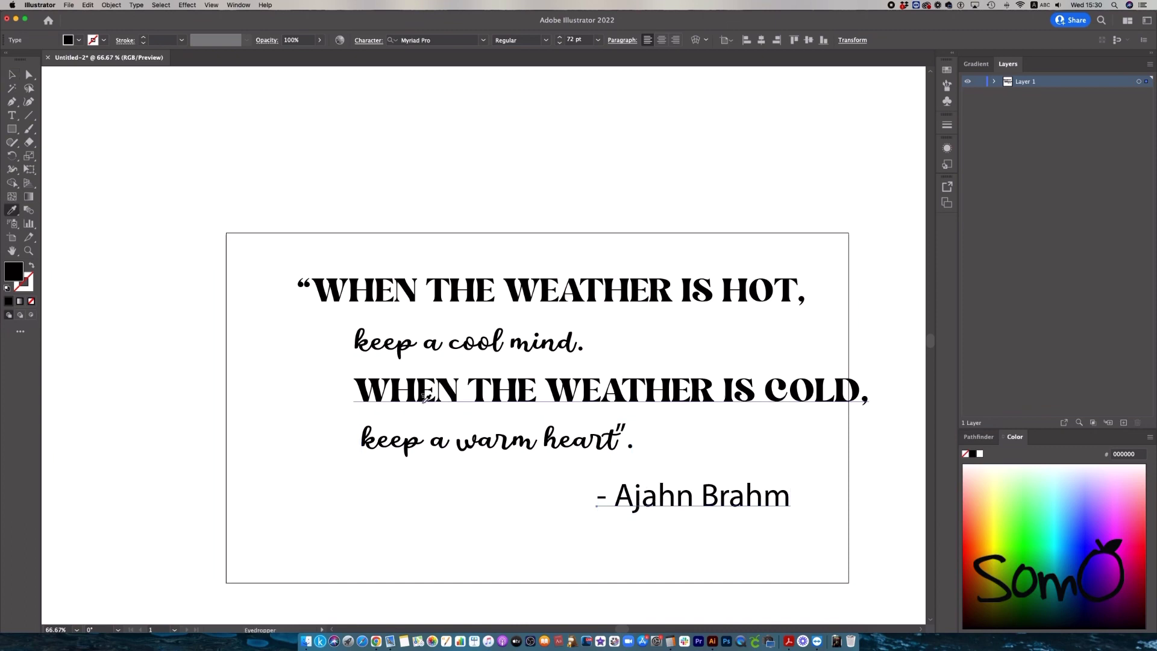
click(466, 439)
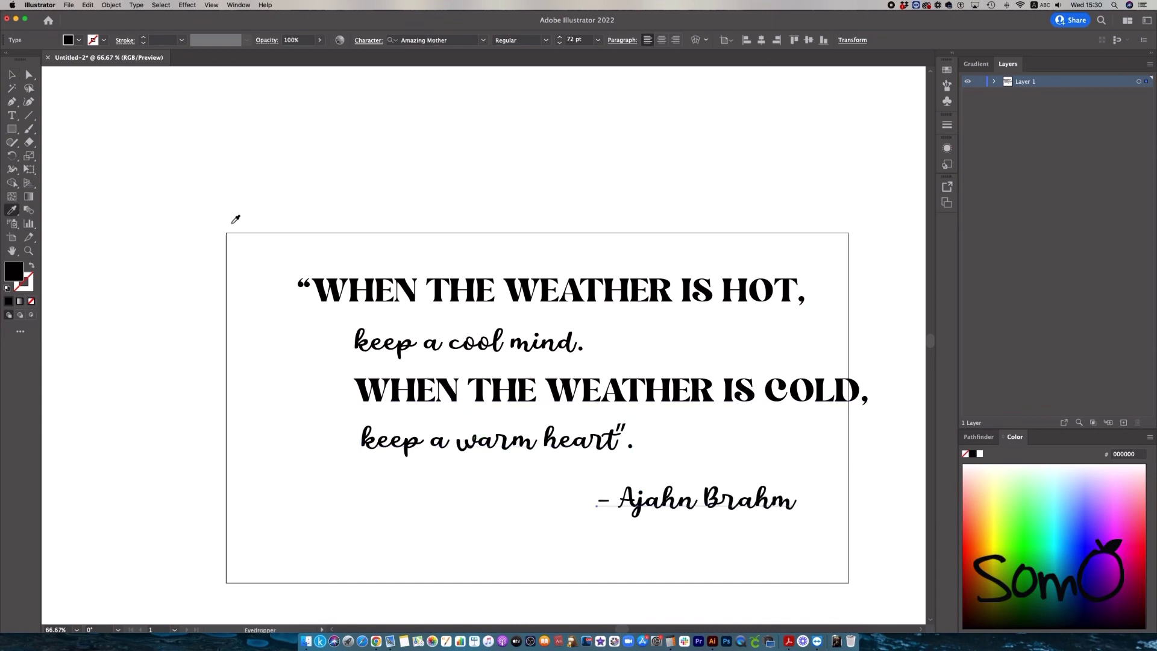
click(12, 75)
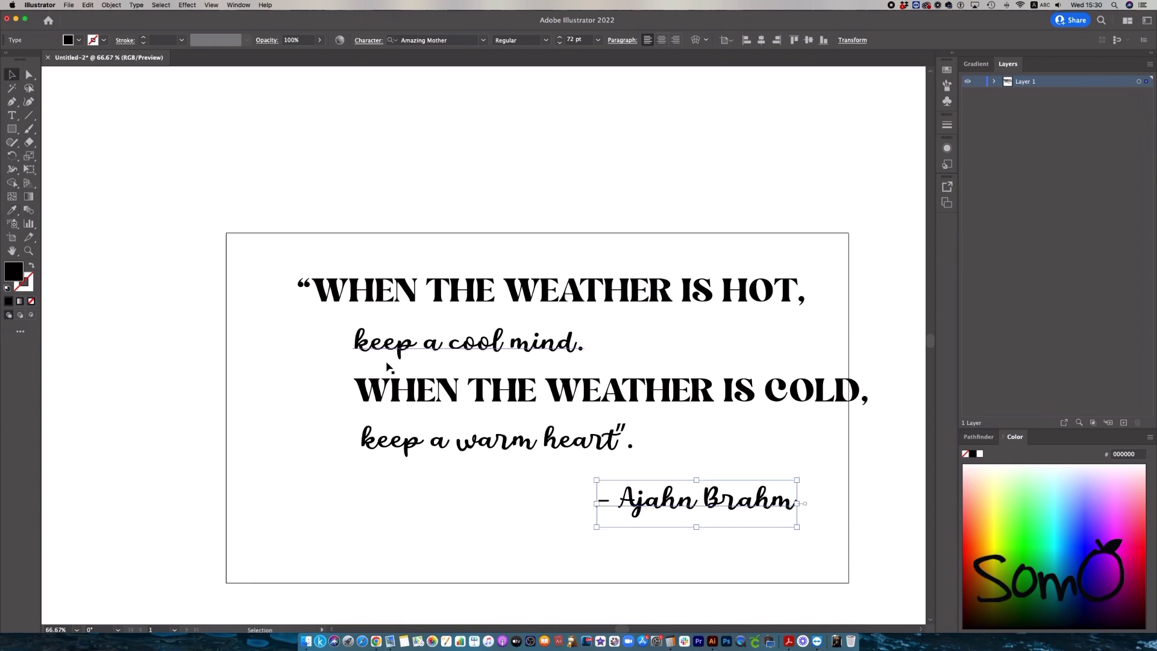
click(303, 404)
Shrink the first line, then move 'keep a cool mind.' right and enlarge it.
click(396, 298)
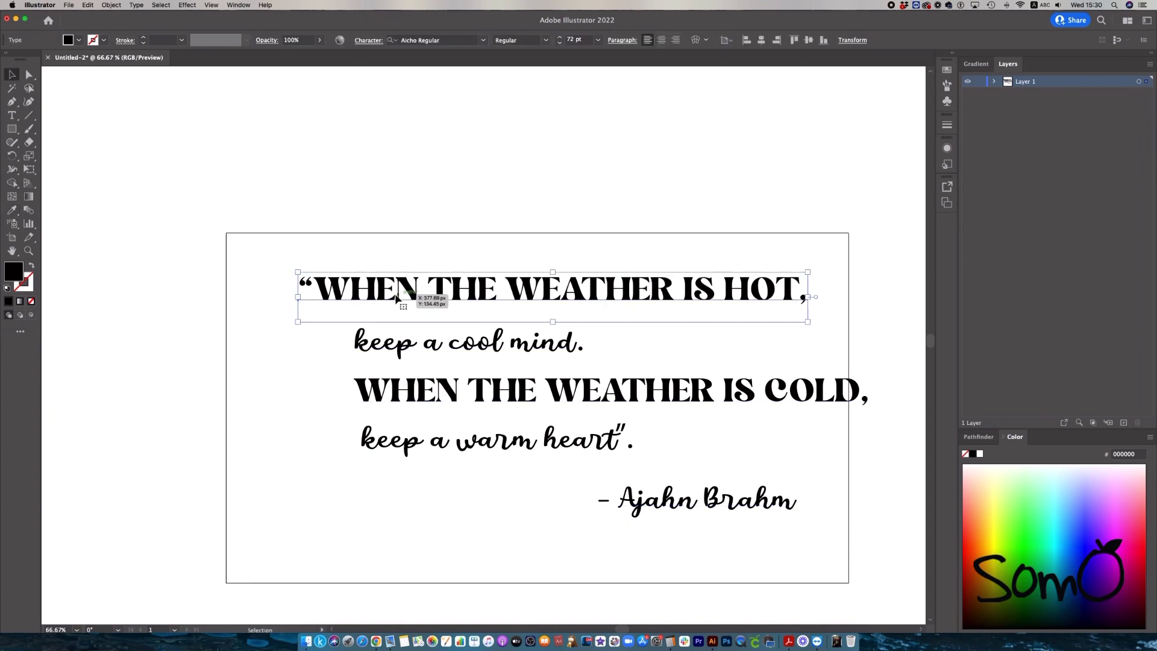
drag(809, 323, 749, 310)
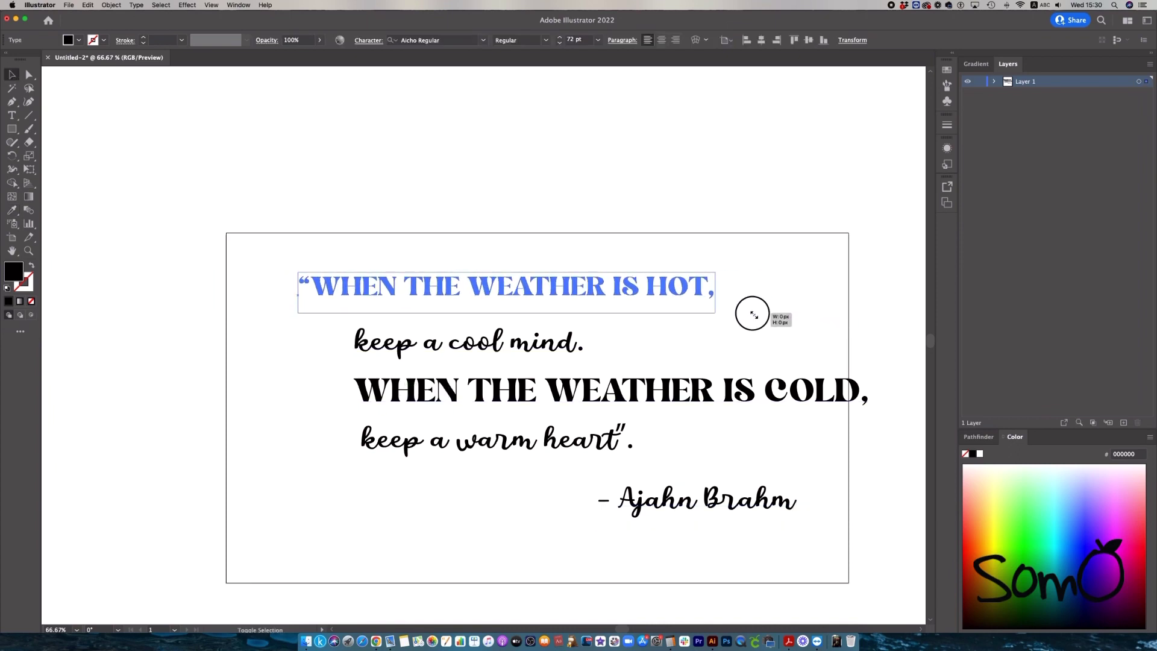
click(765, 320)
click(453, 352)
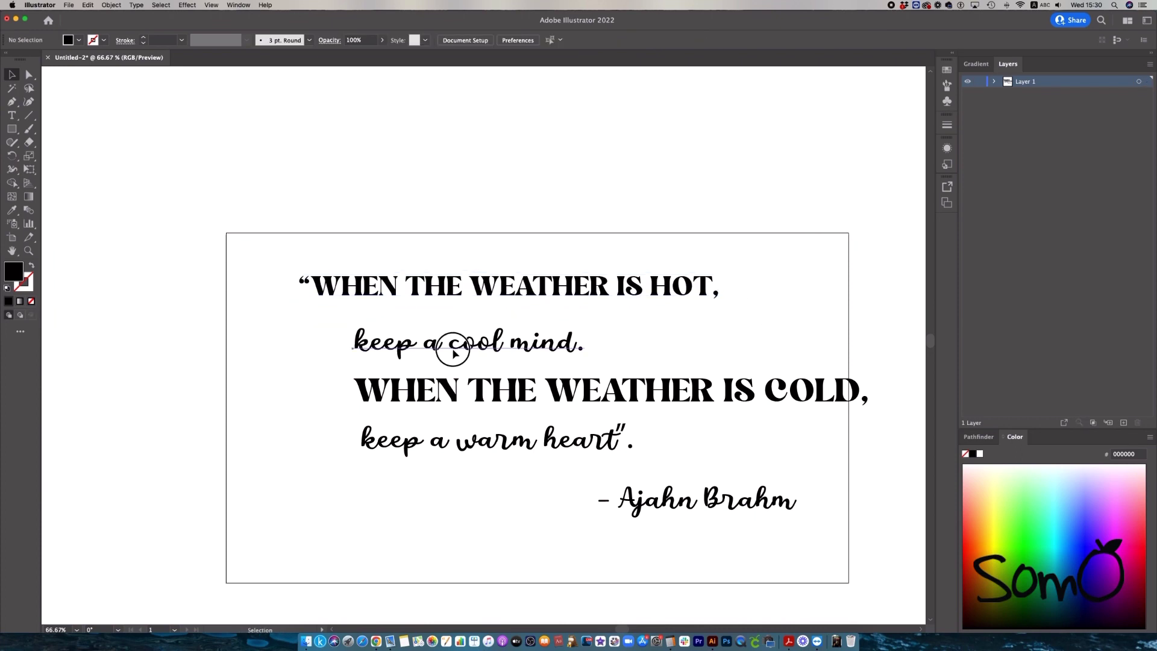
drag(453, 353, 608, 344)
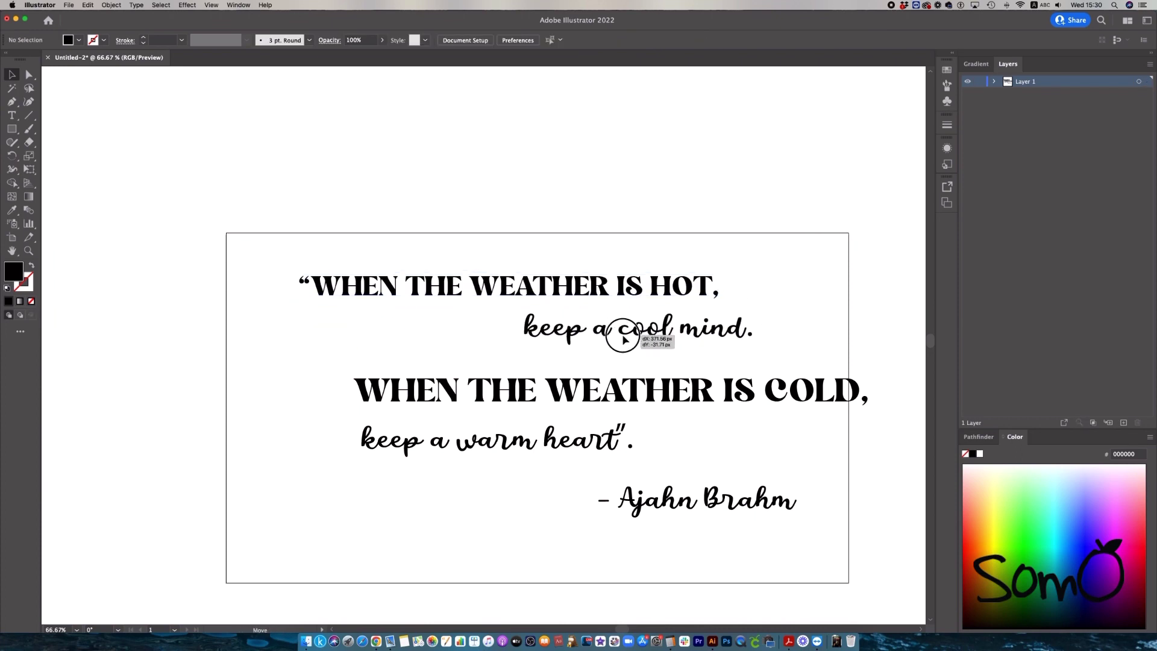
drag(522, 354, 419, 384)
drag(482, 343, 490, 335)
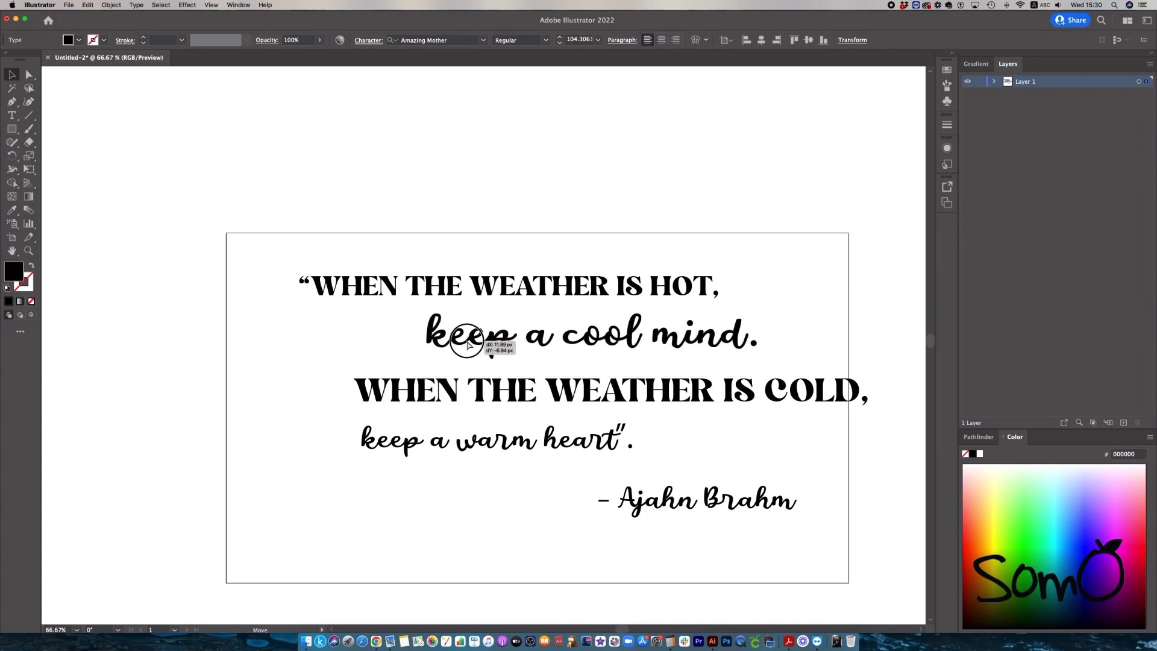
Move the COLD line left and shrink it, then fine-tune the cool-mind line.
drag(493, 388, 444, 392)
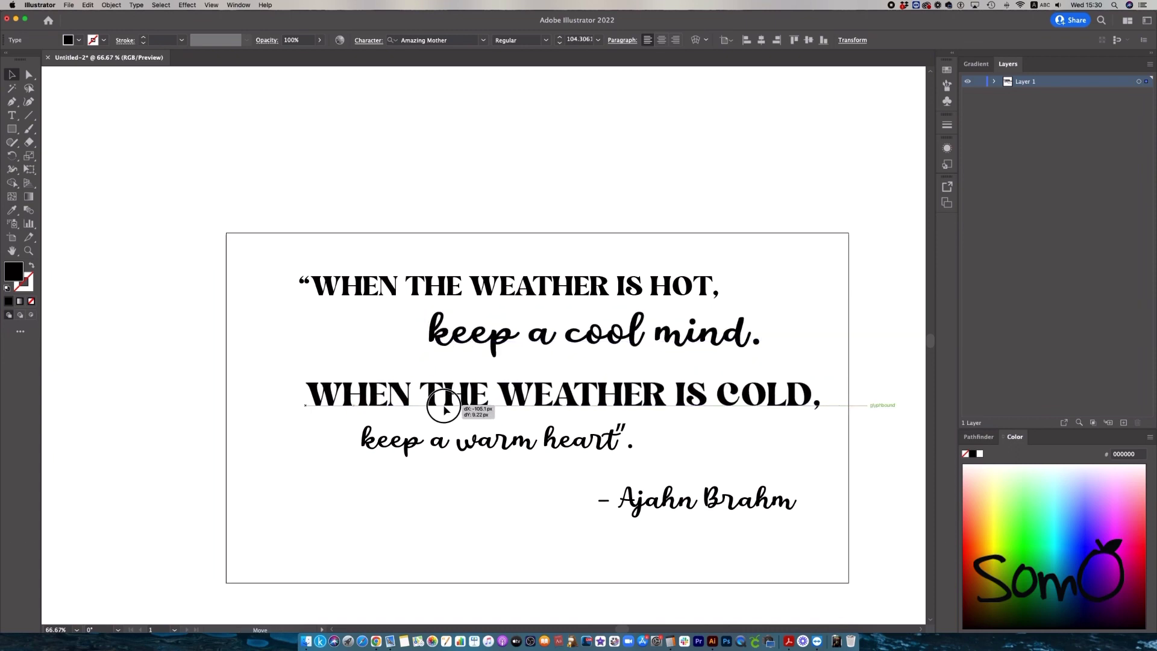
drag(821, 428, 769, 421)
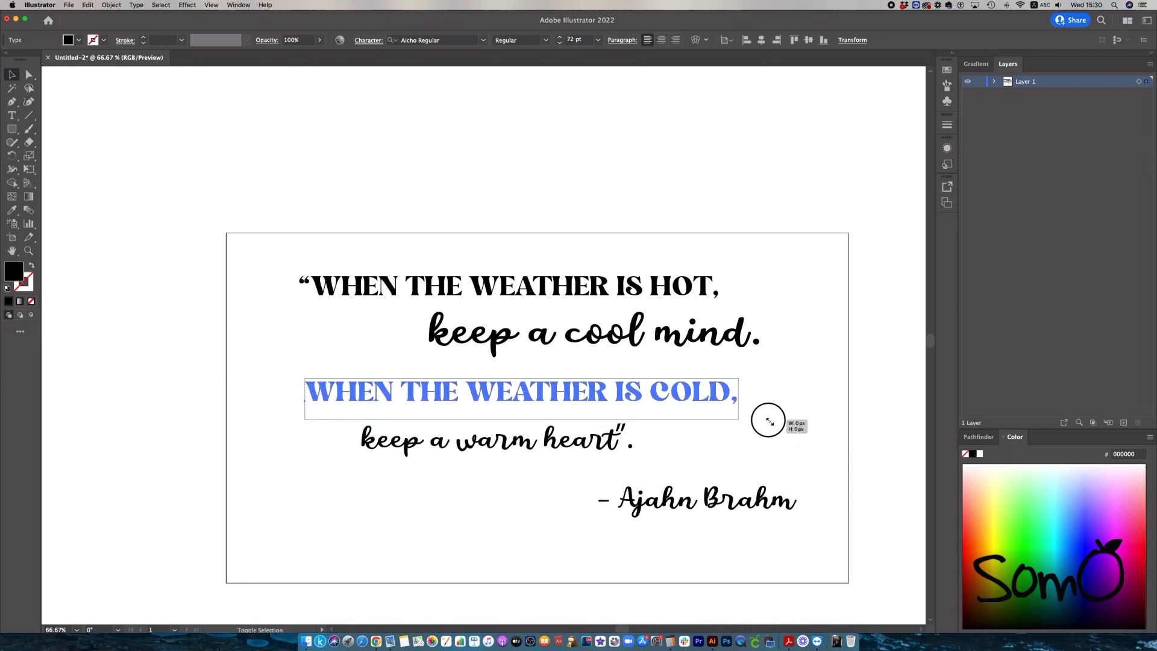
drag(585, 333, 577, 339)
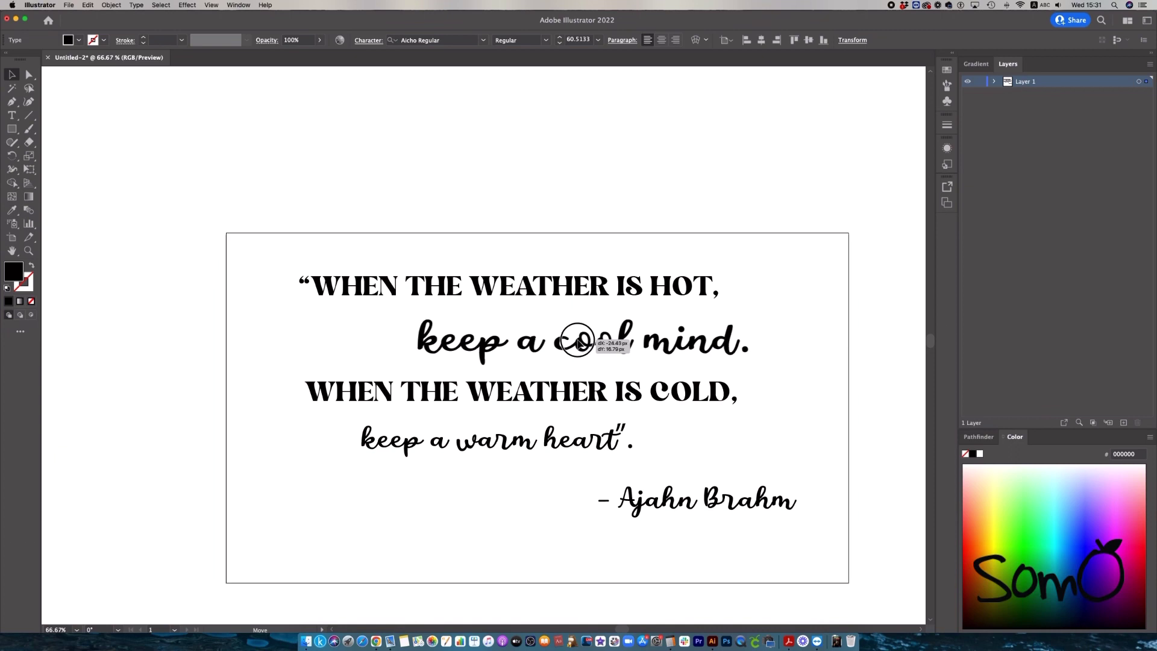
drag(577, 342, 577, 343)
click(529, 504)
Move 'keep a warm heart' right and enlarge it slightly.
click(497, 446)
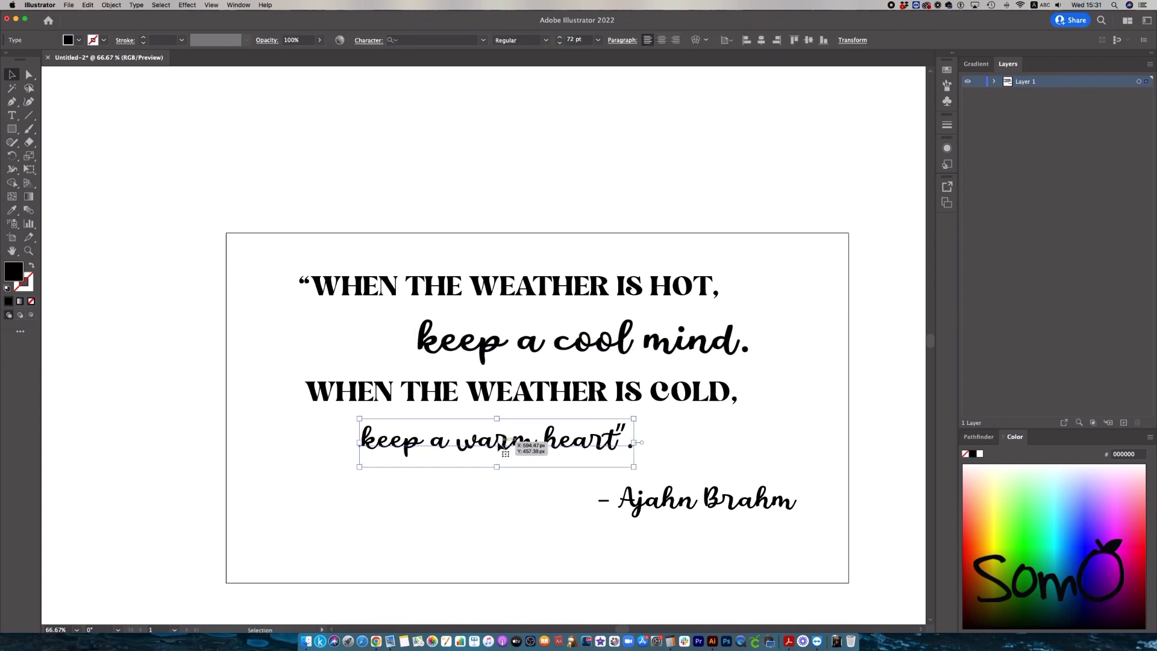
drag(500, 447, 555, 449)
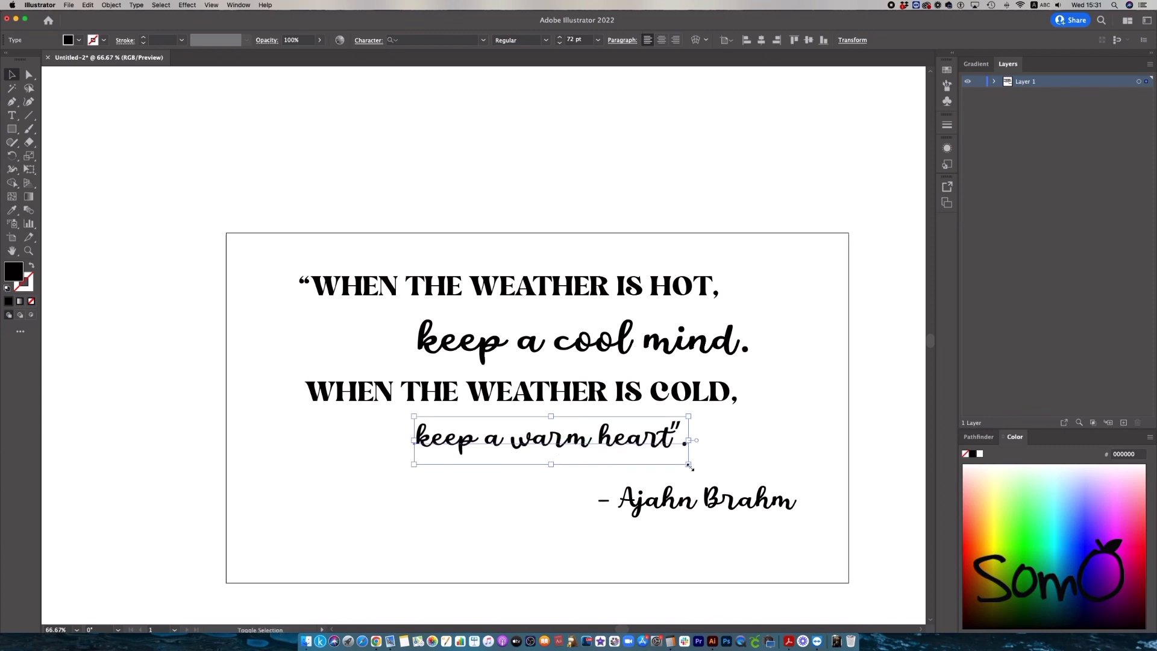
drag(749, 475, 749, 473)
click(797, 454)
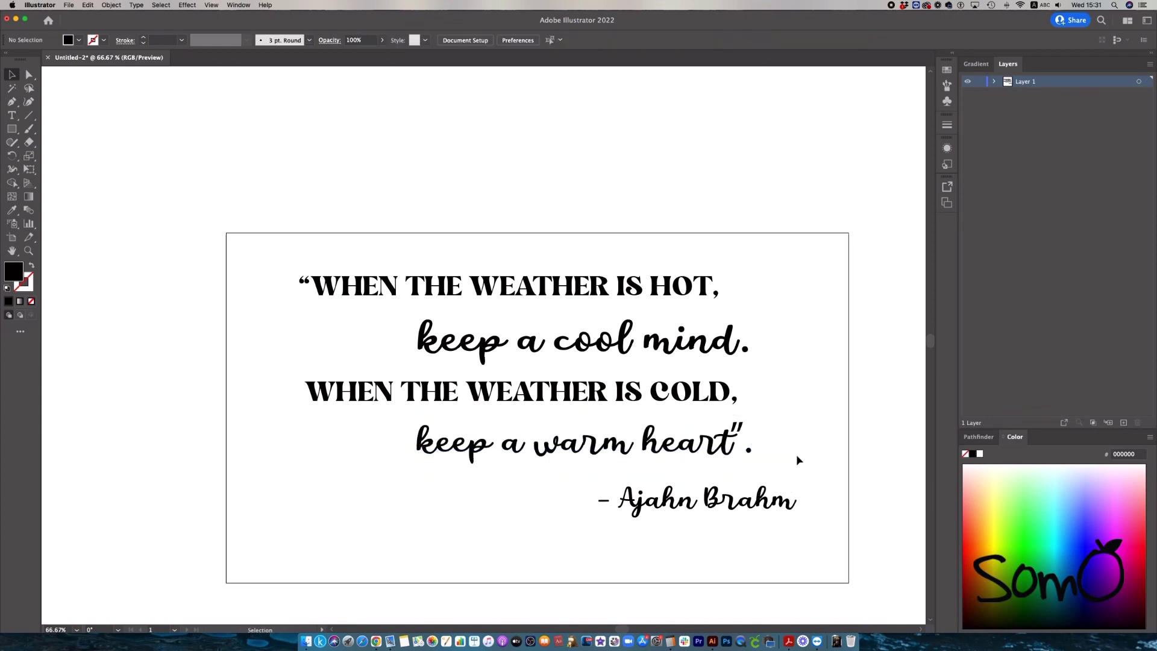
Shrink the attribution and place it at the lower right.
drag(750, 514, 749, 542)
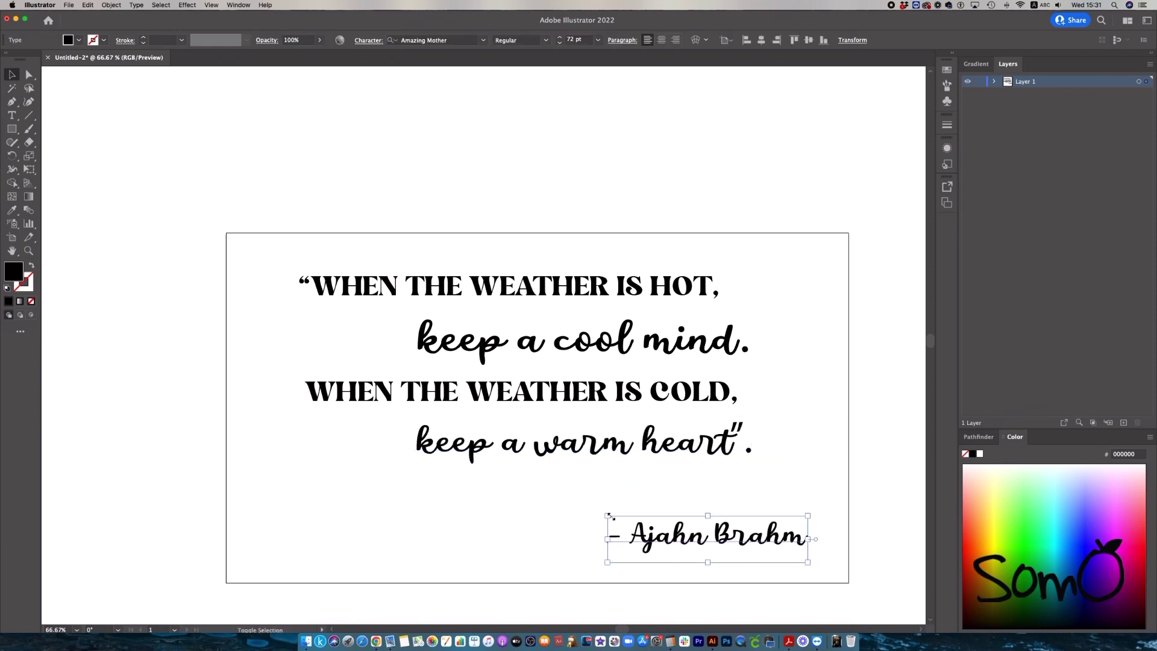
drag(605, 511, 676, 523)
drag(753, 540, 754, 535)
click(755, 575)
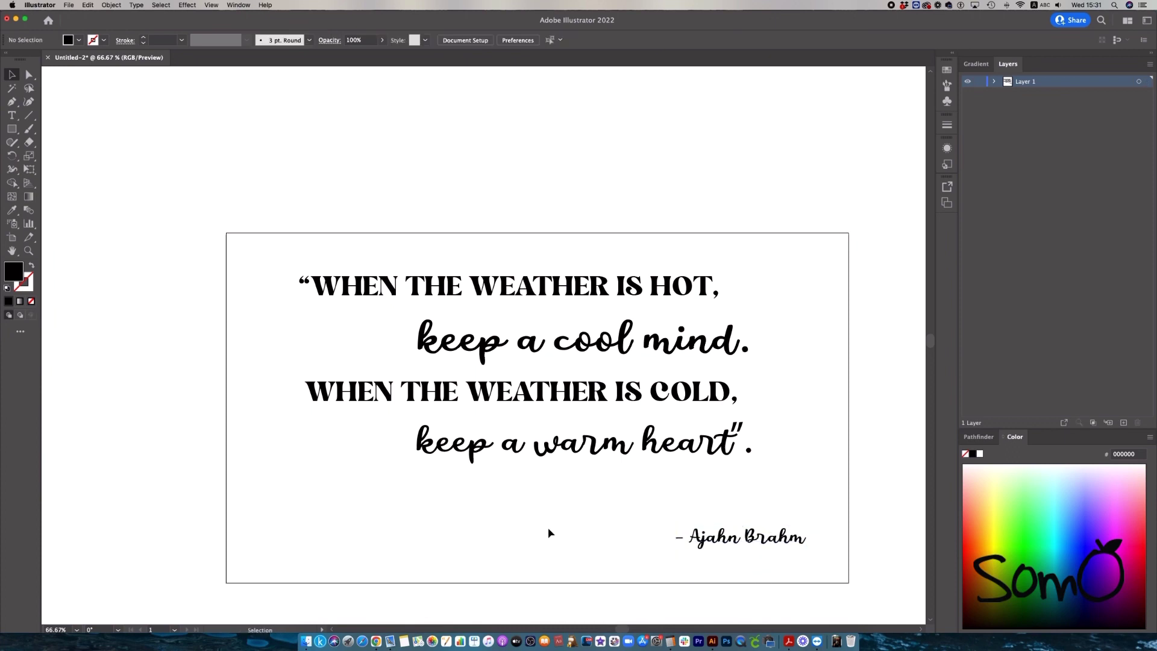
scroll(545, 531, right, 2)
scroll(542, 529, down, 1)
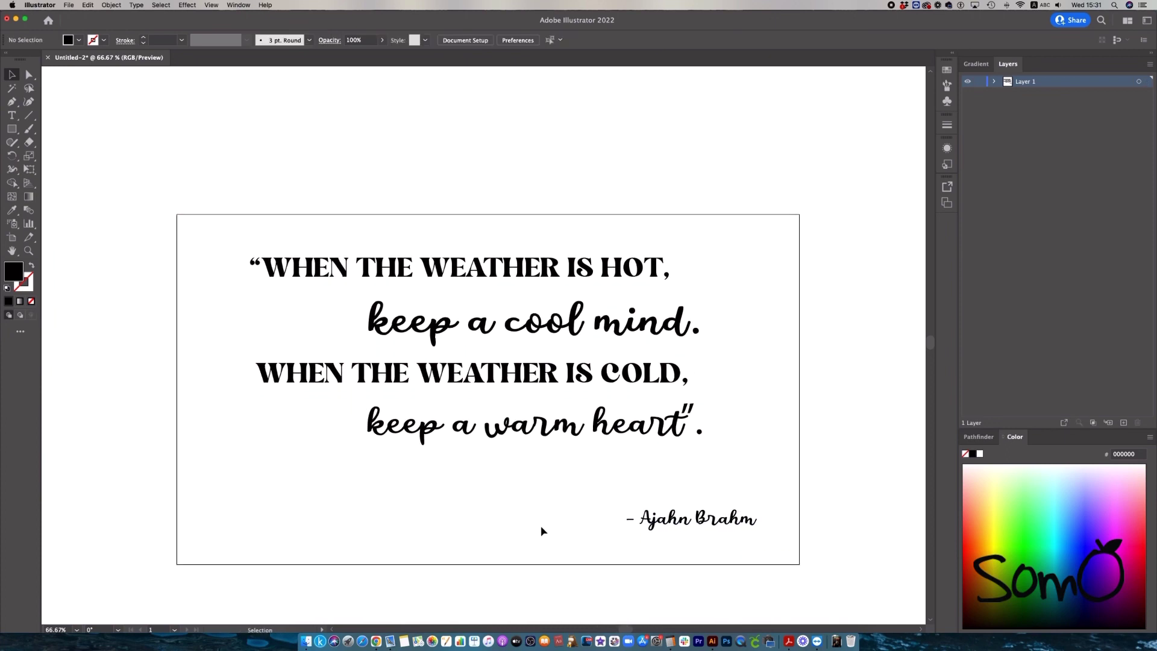
Convert all four quote lines to outlines.
click(320, 284)
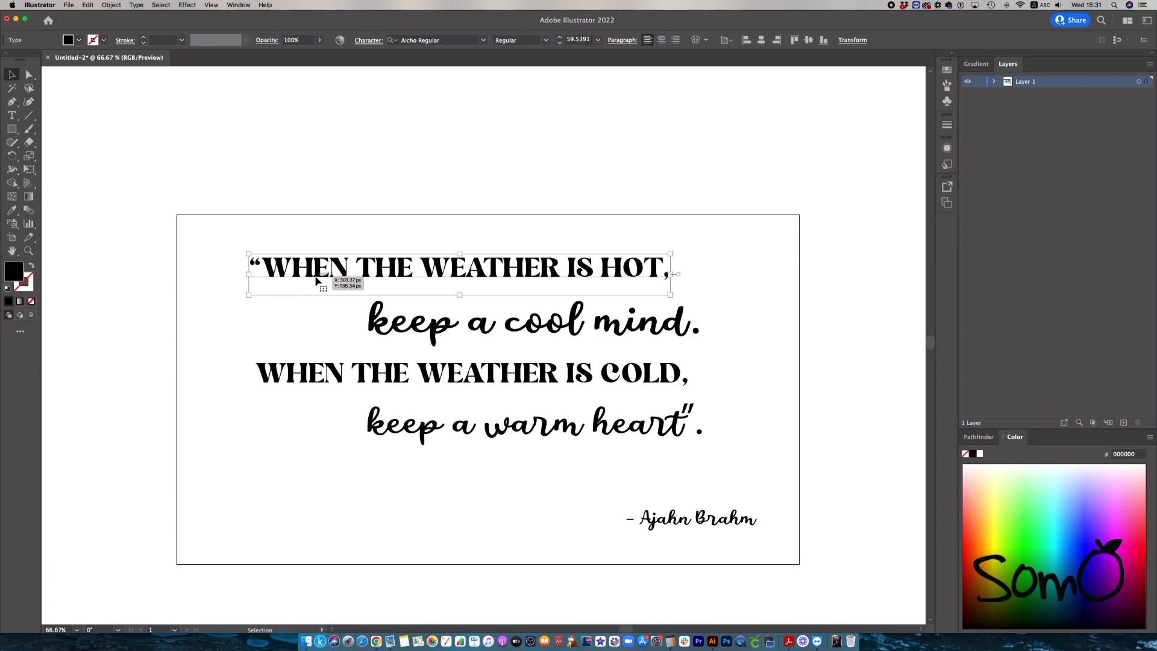
drag(209, 241, 669, 449)
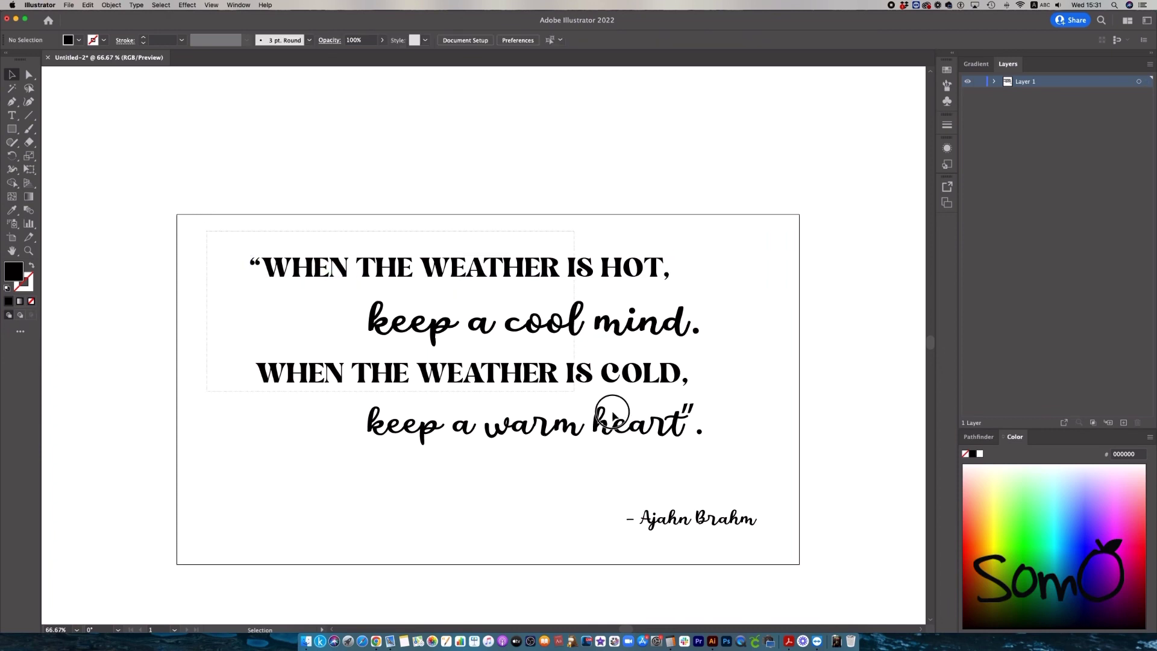
right_click(574, 320)
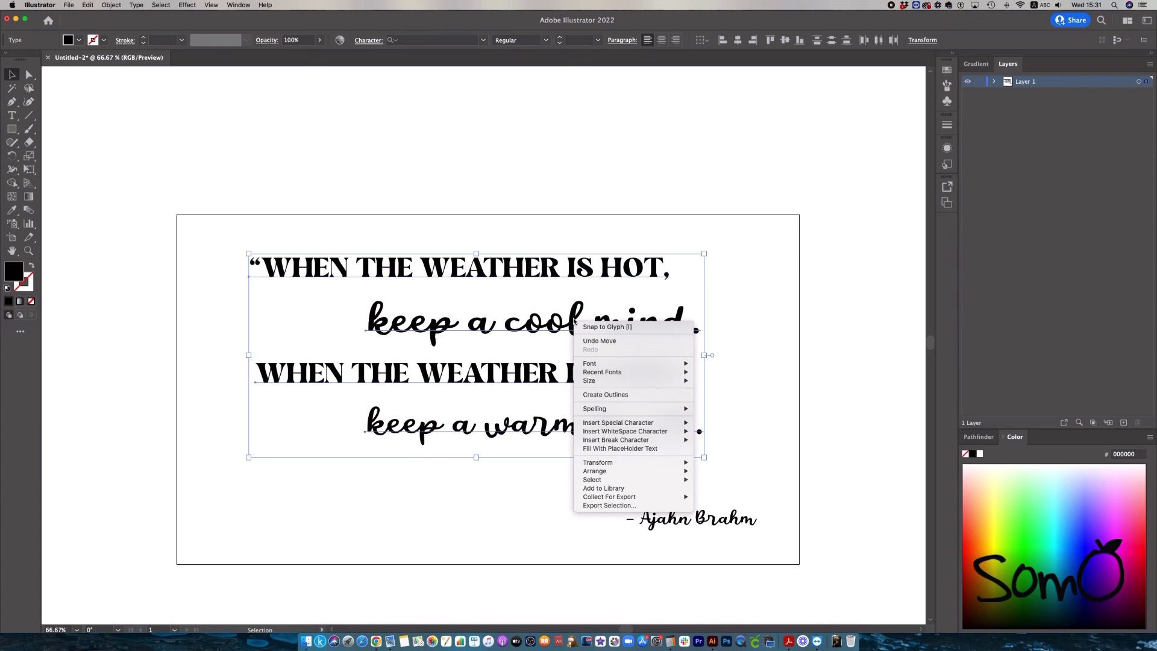
click(587, 396)
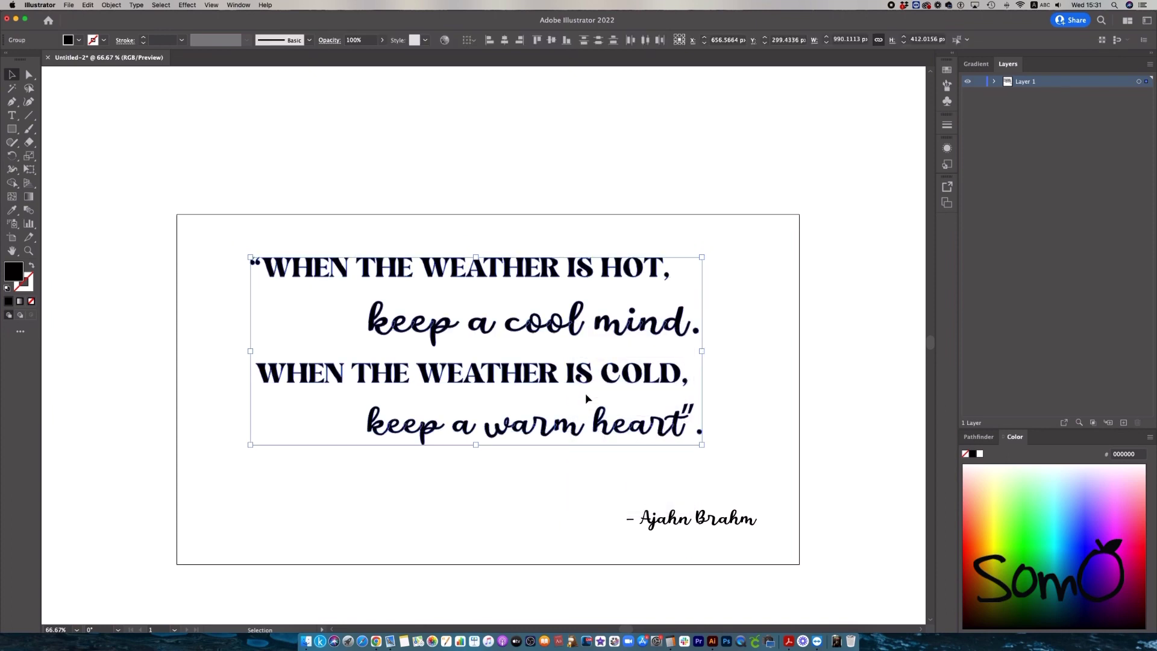
click(731, 394)
Ungroup the first outlined line into separate letter shapes.
click(458, 268)
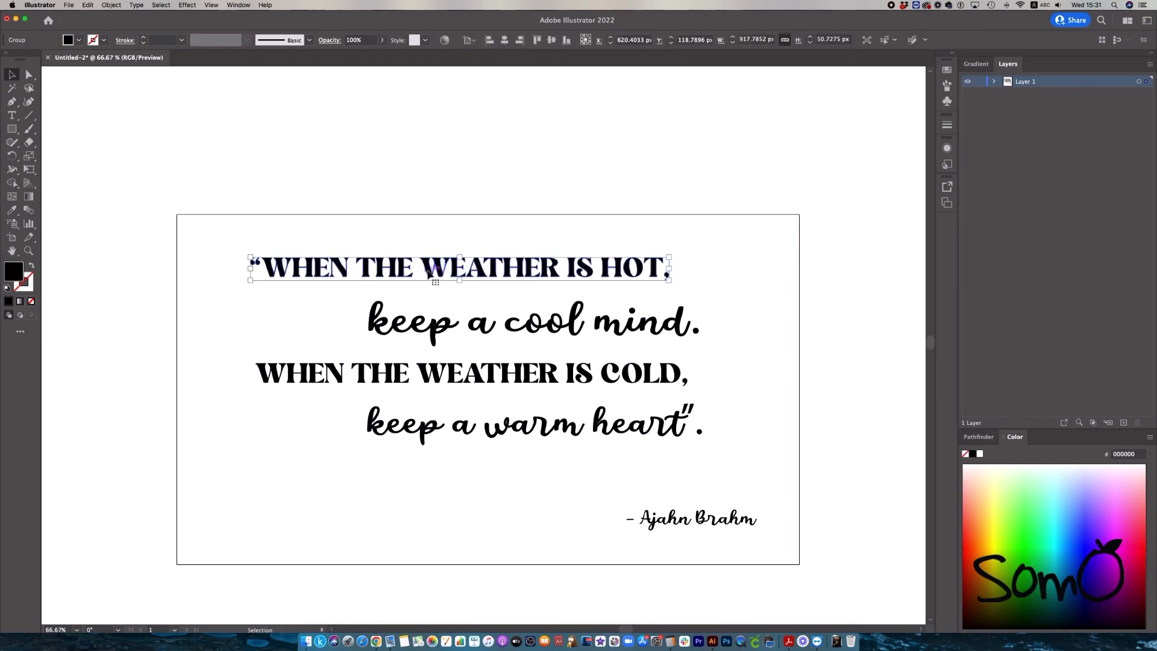
right_click(449, 271)
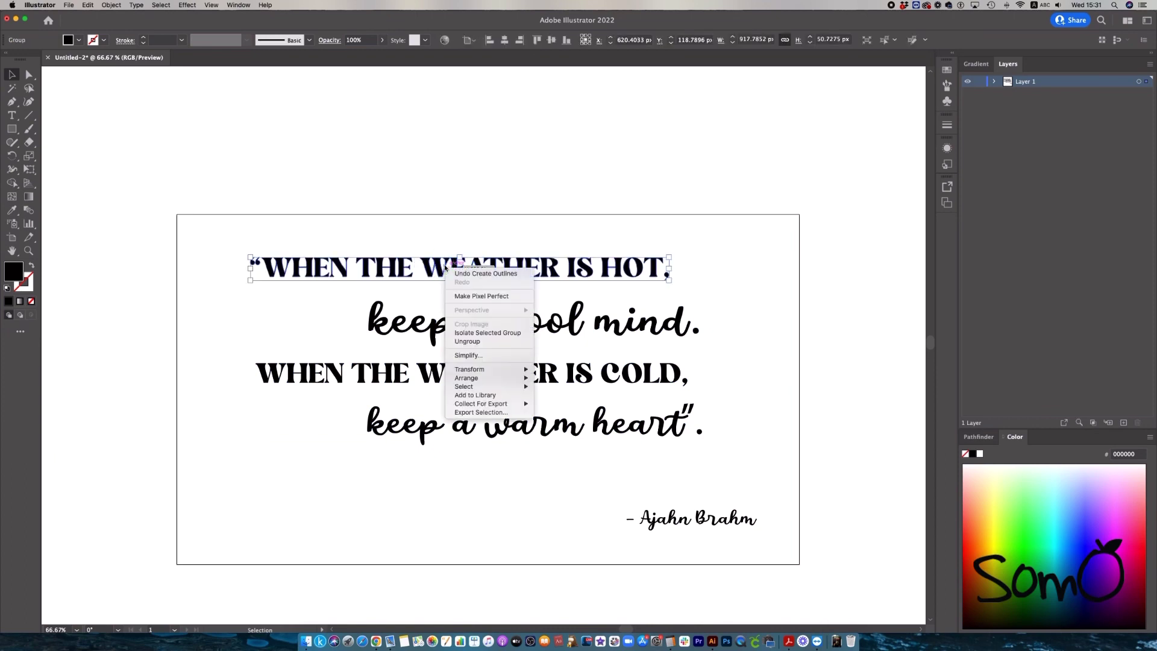
click(482, 335)
click(466, 236)
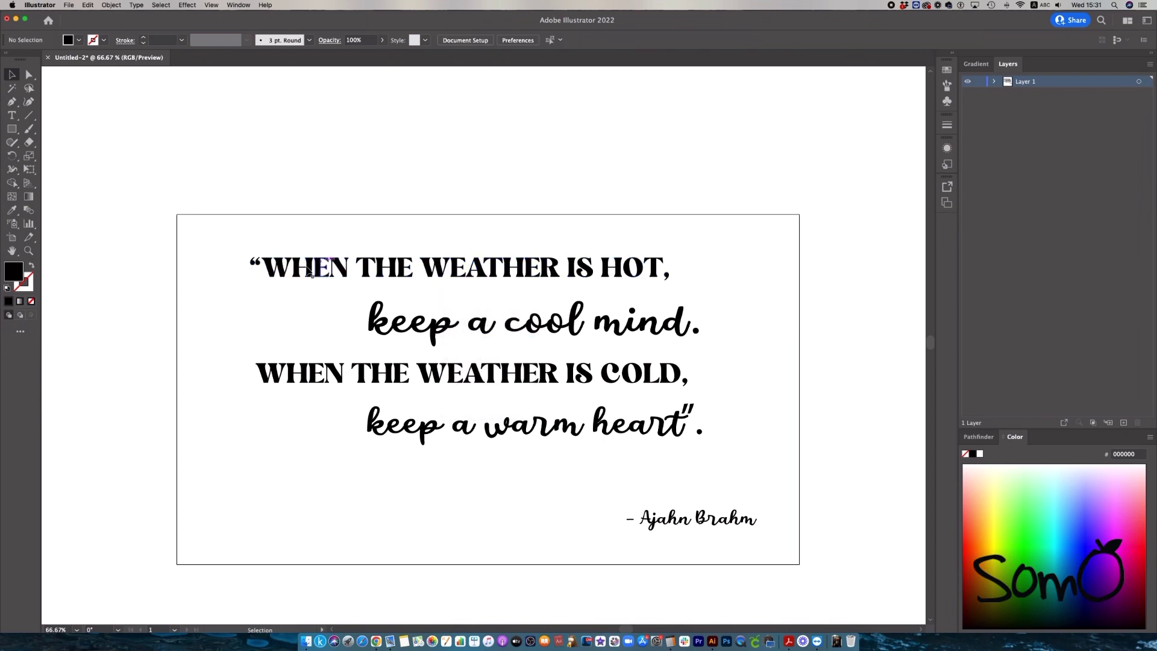
Fill WHEN and WEATHER with salmon pink f28f8f.
click(277, 268)
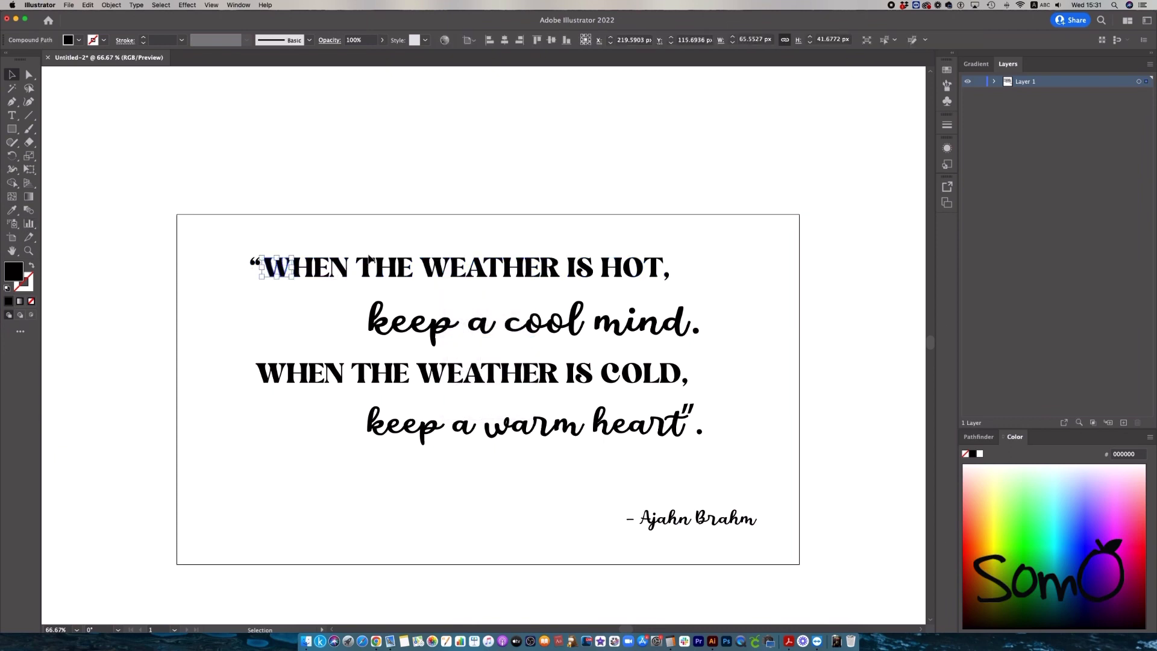
drag(275, 245, 338, 281)
drag(418, 252, 571, 282)
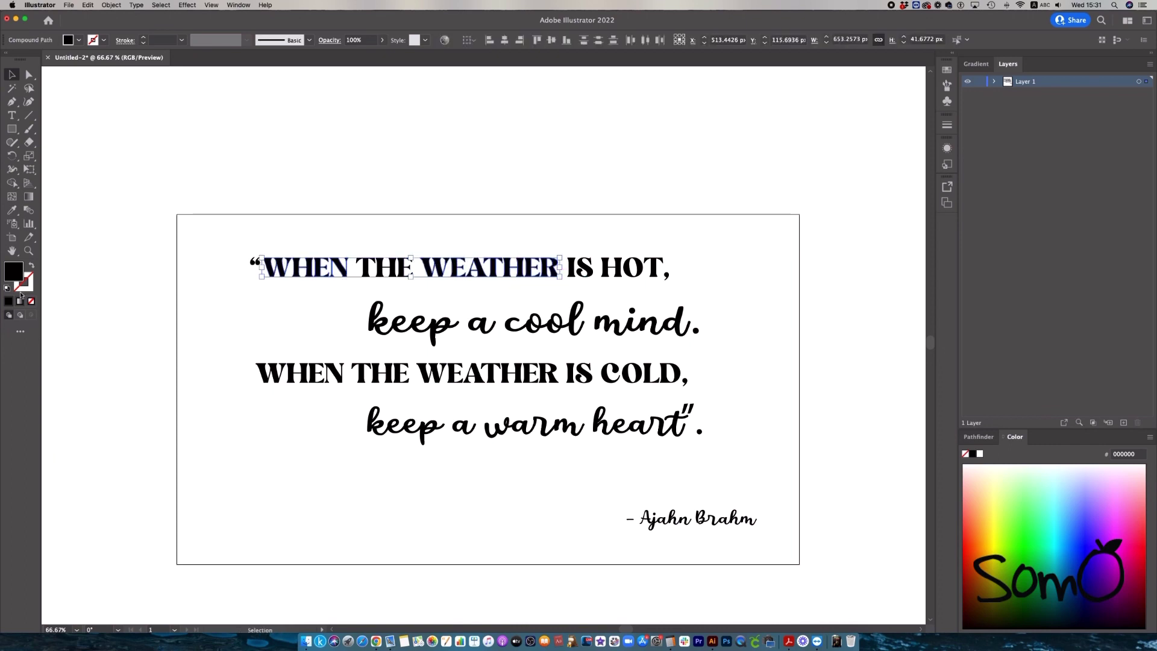
double_click(13, 271)
click(743, 351)
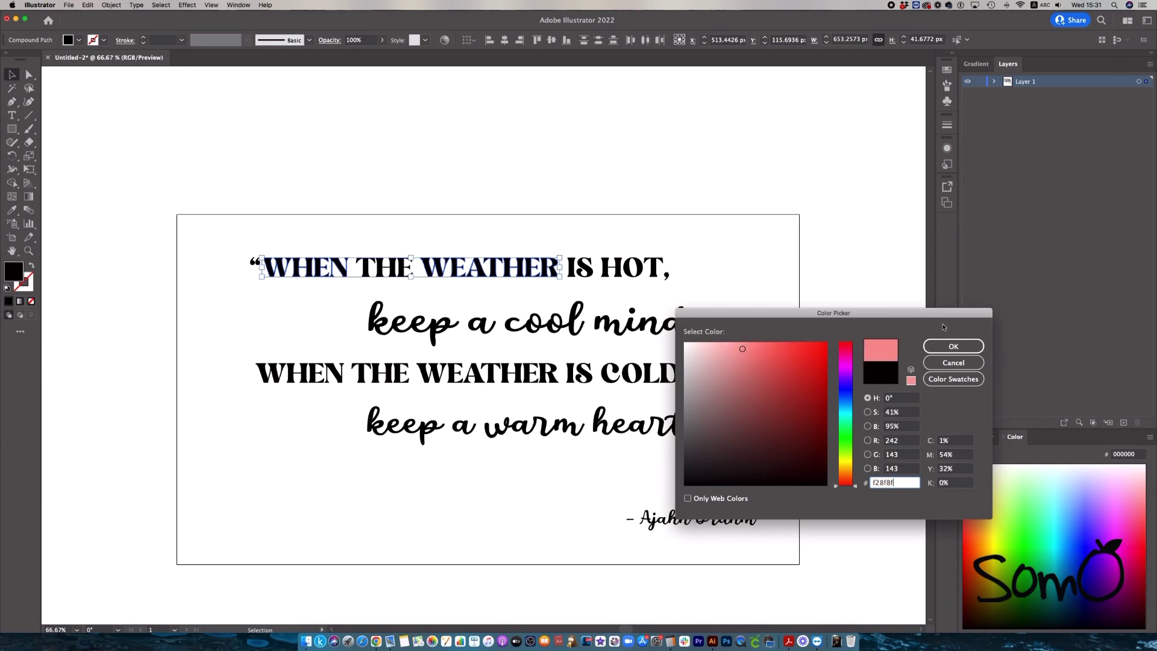
click(954, 345)
click(593, 226)
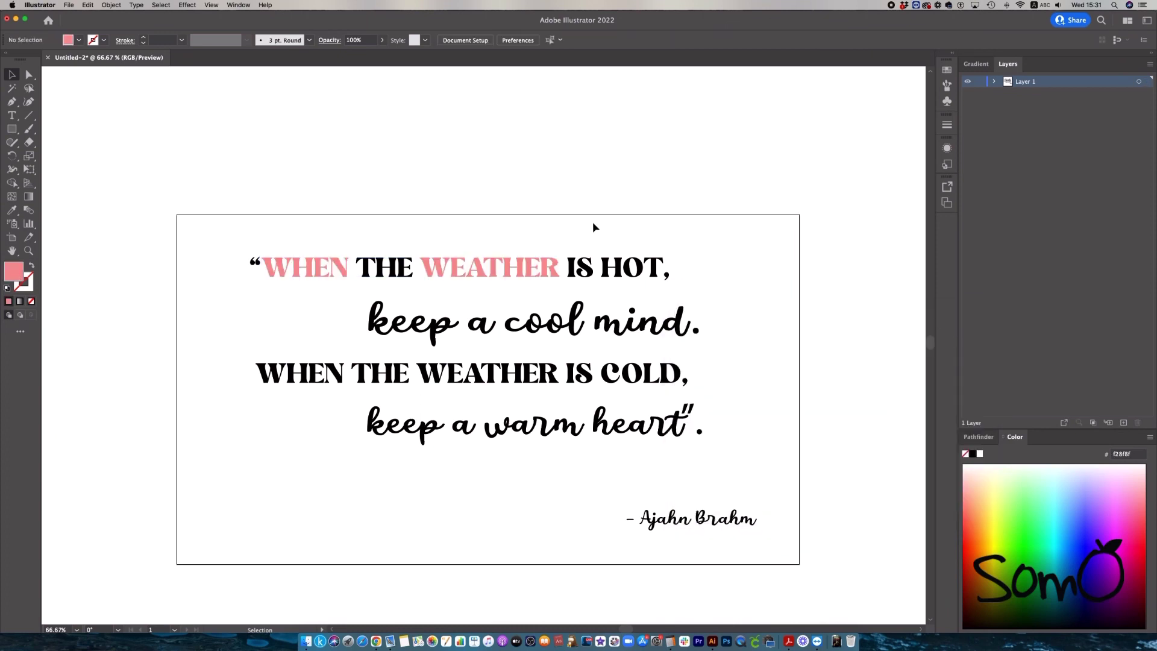
Fill THE and IS HOT with magenta via the Color Picker.
click(395, 272)
shift+click(575, 250)
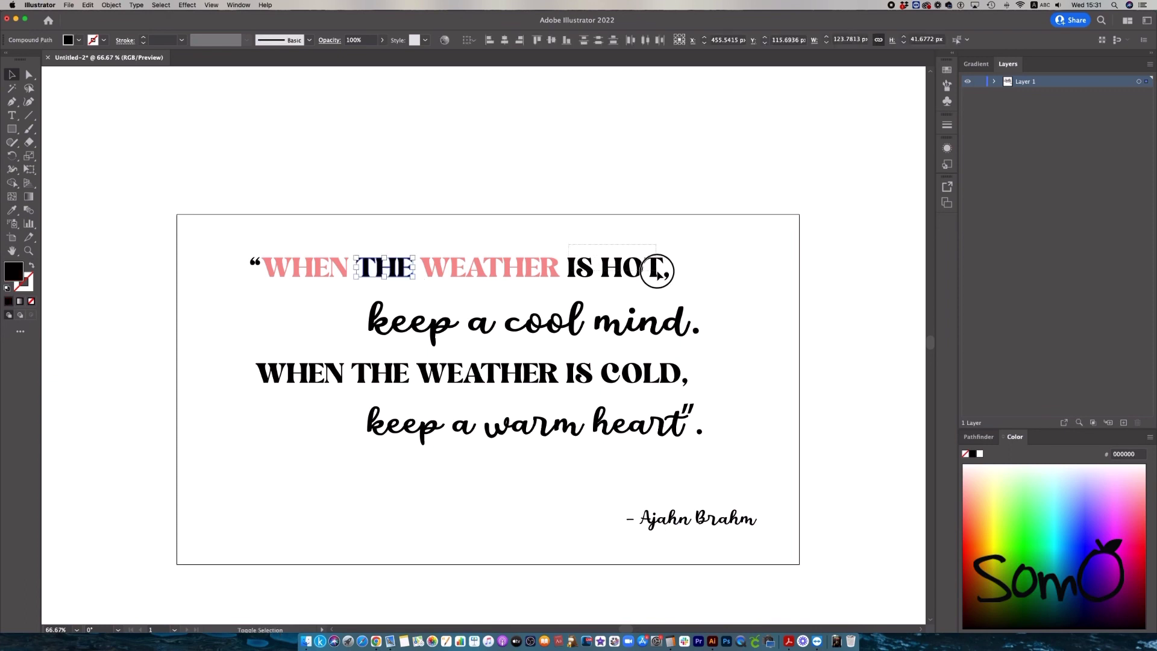
shift+click(663, 264)
double_click(15, 272)
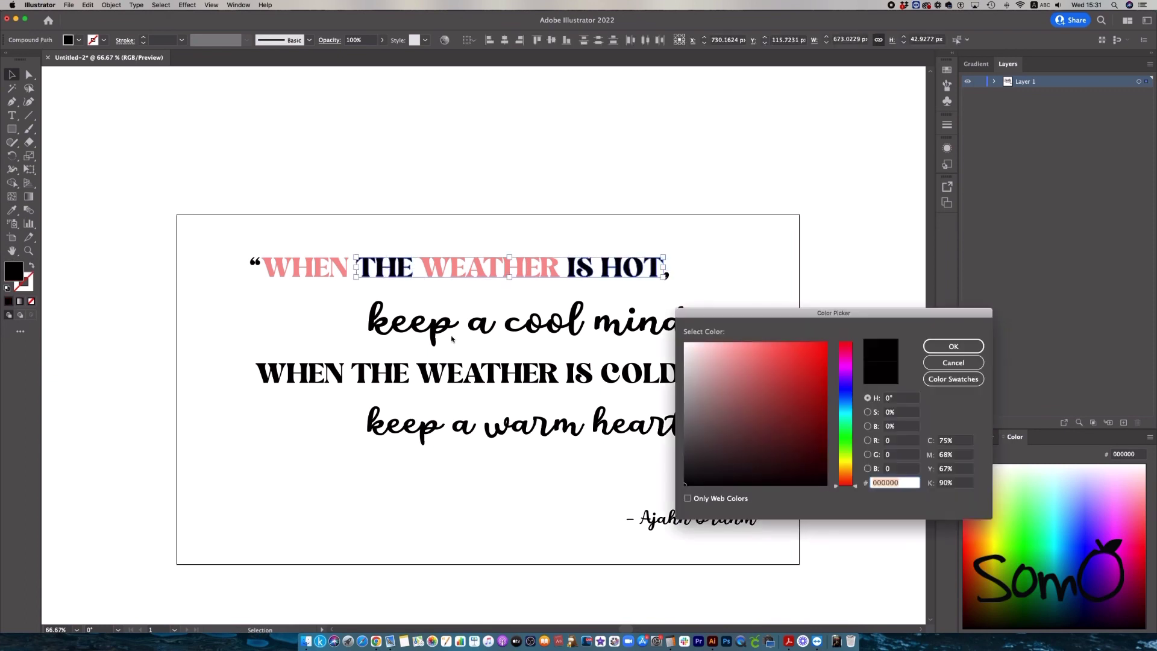
drag(738, 365, 800, 364)
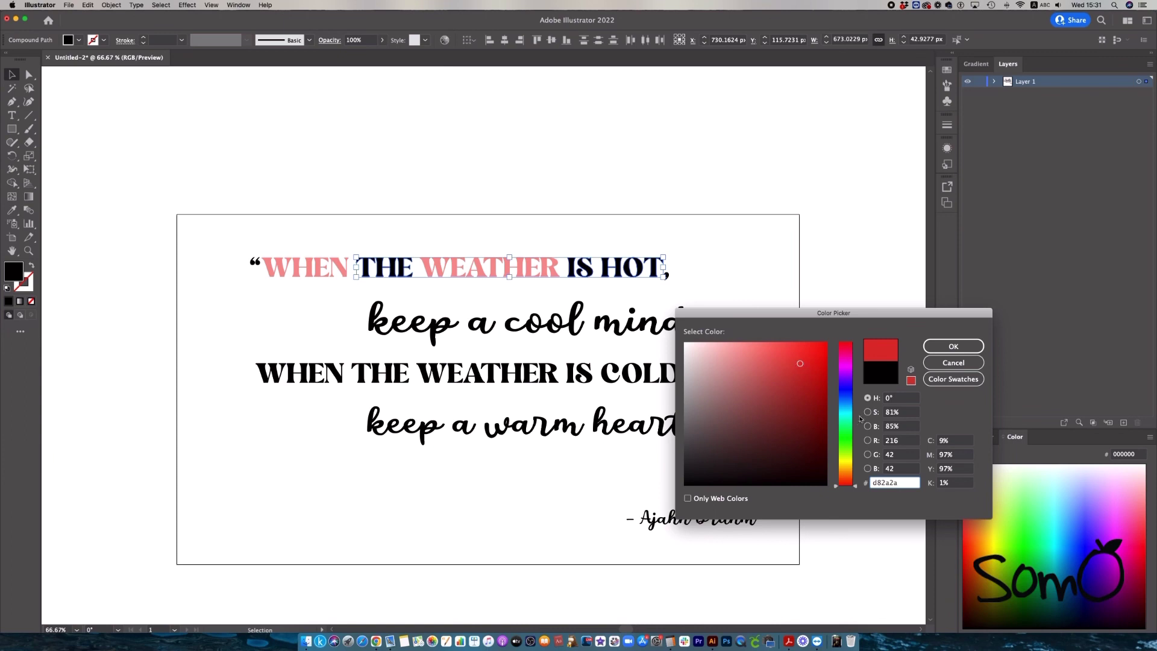
drag(845, 467, 845, 474)
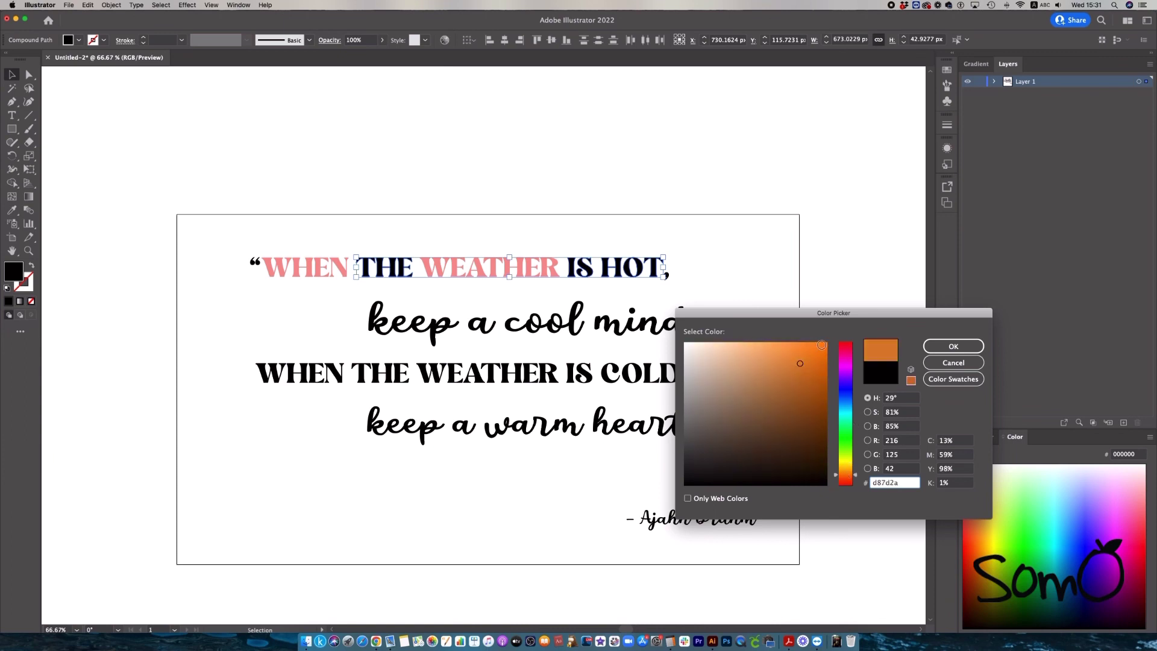
text(8206f9)
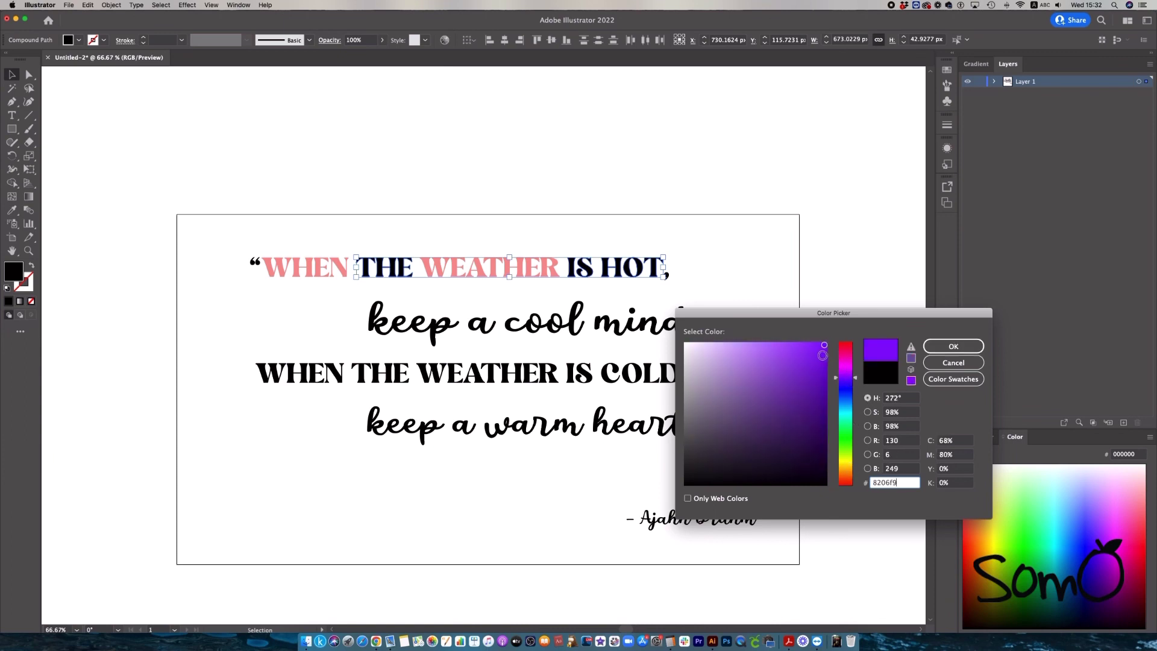
drag(849, 377, 849, 360)
click(807, 348)
click(944, 349)
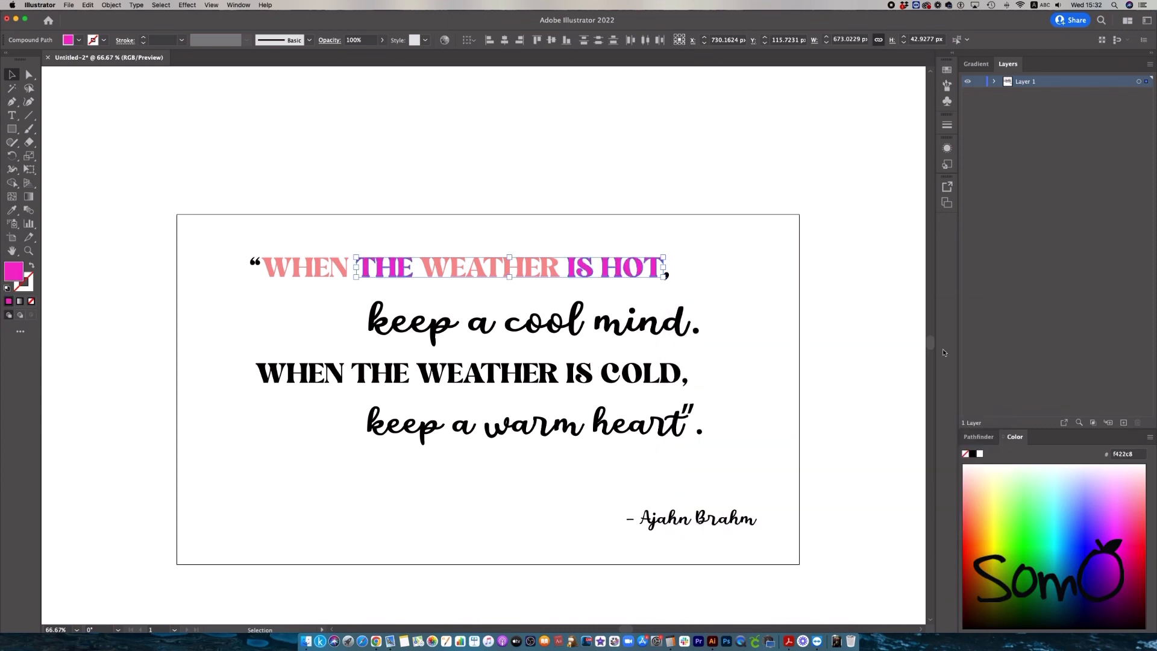
click(715, 354)
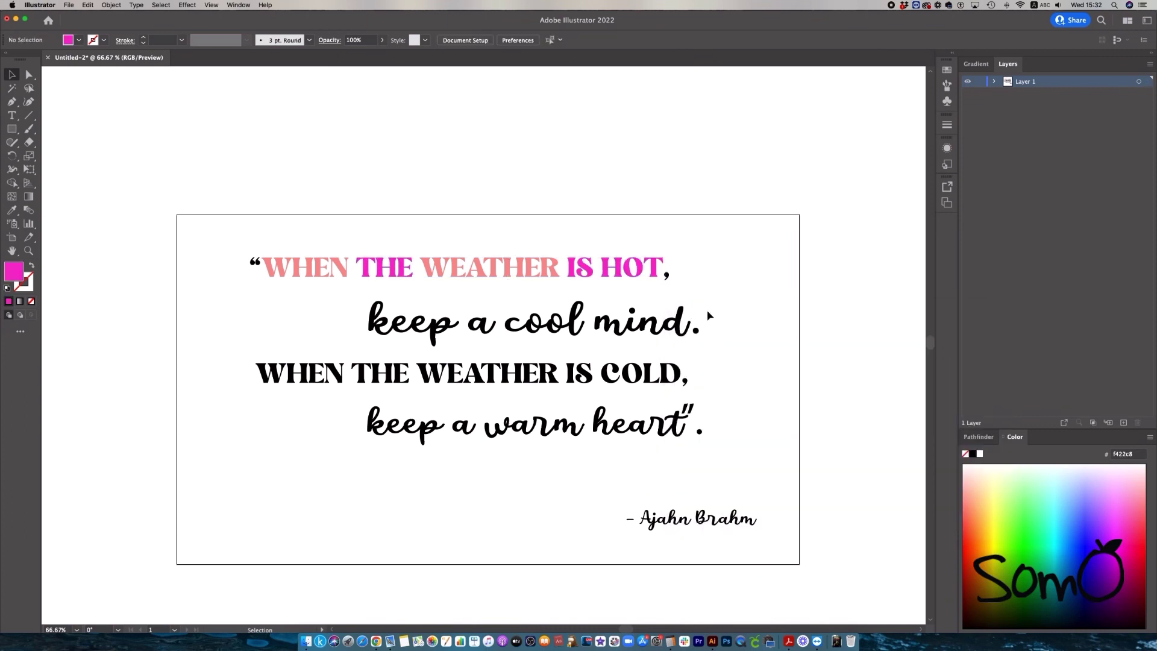
Colour the 'keep a cool mind.' line magenta by sampling THE with the Eyedropper.
click(377, 325)
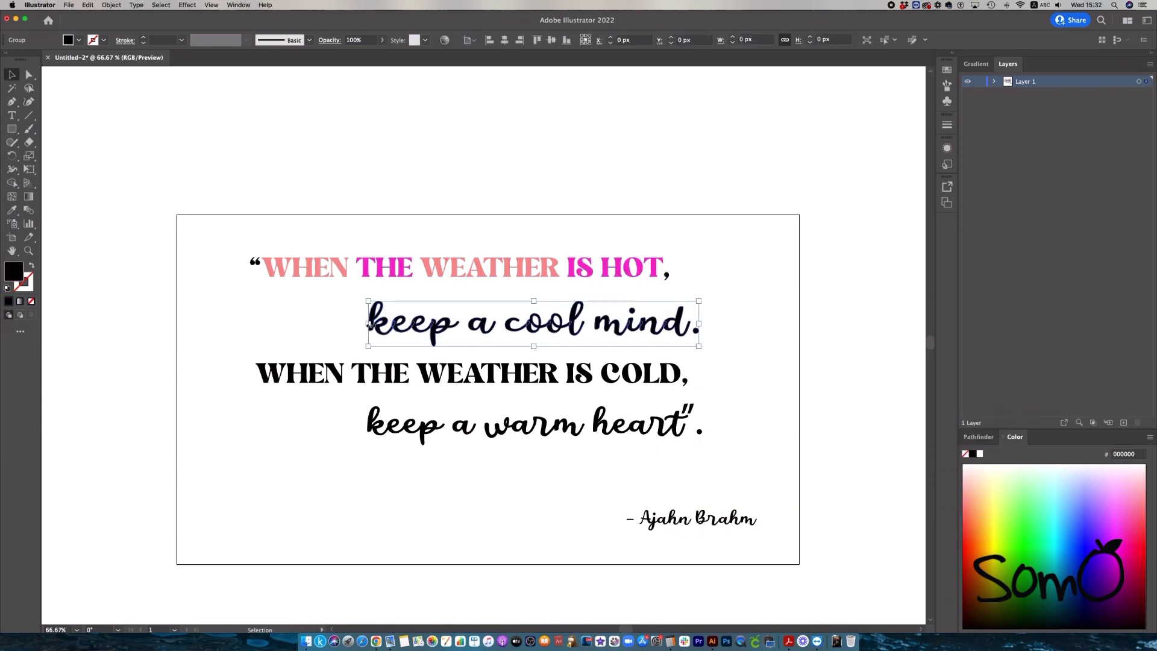
click(12, 209)
click(369, 265)
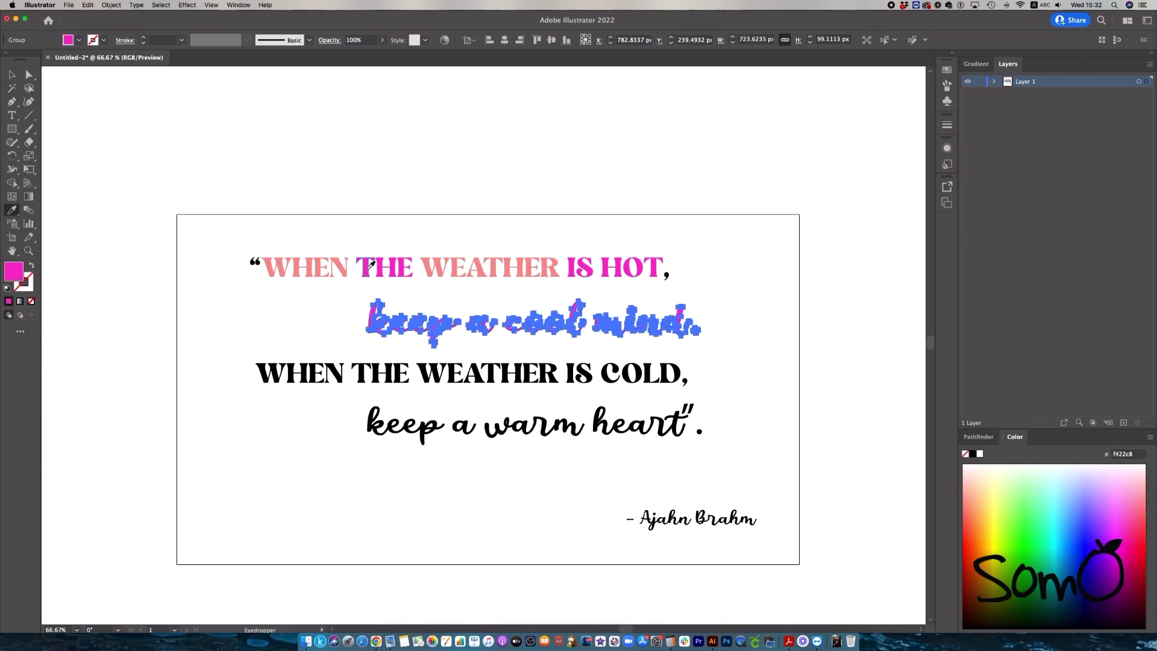
click(12, 74)
click(247, 196)
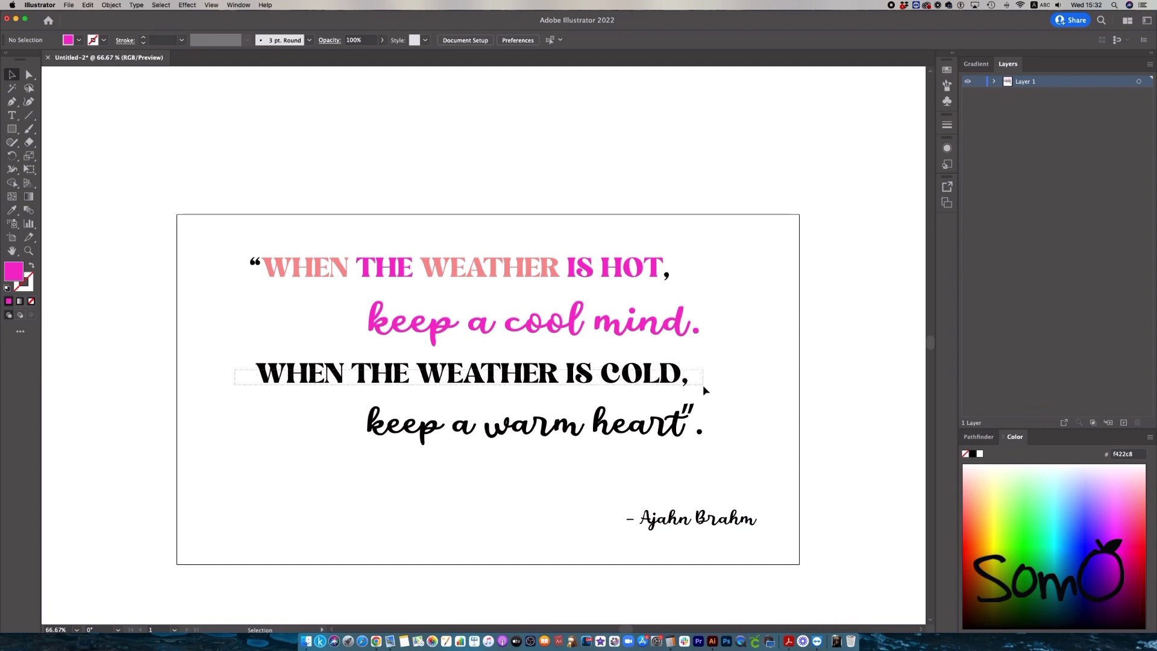
Colour the WHEN THE WEATHER IS COLD line salmon pink, sampled from WHEN.
click(238, 376)
click(11, 210)
click(256, 258)
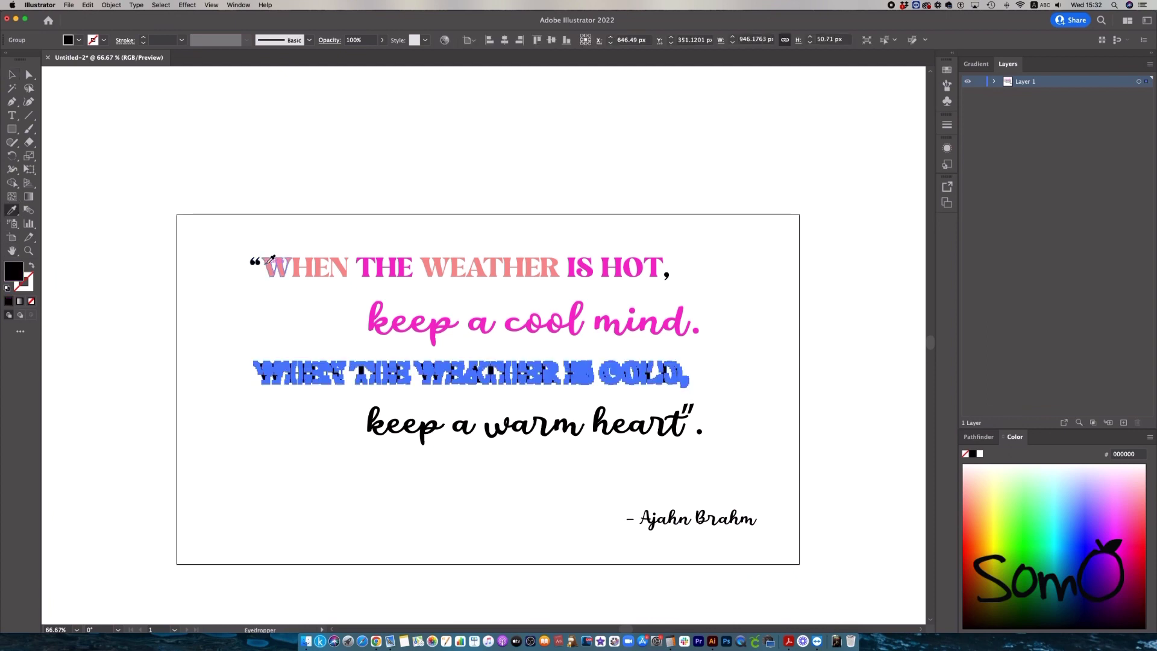
click(268, 265)
click(12, 74)
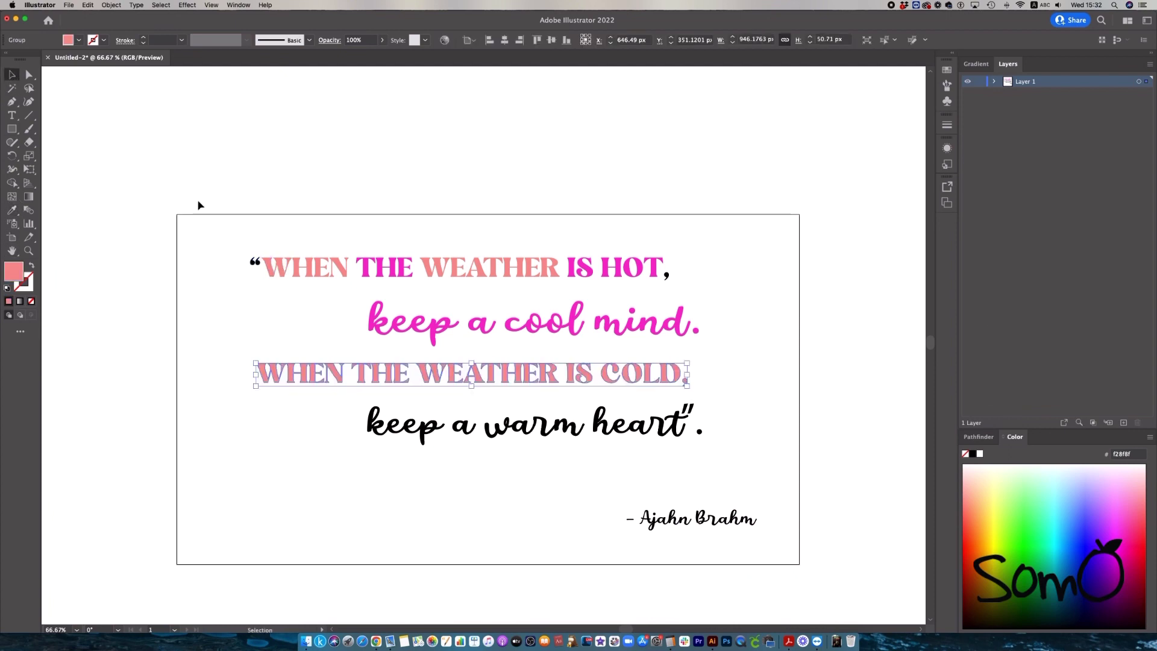
click(229, 231)
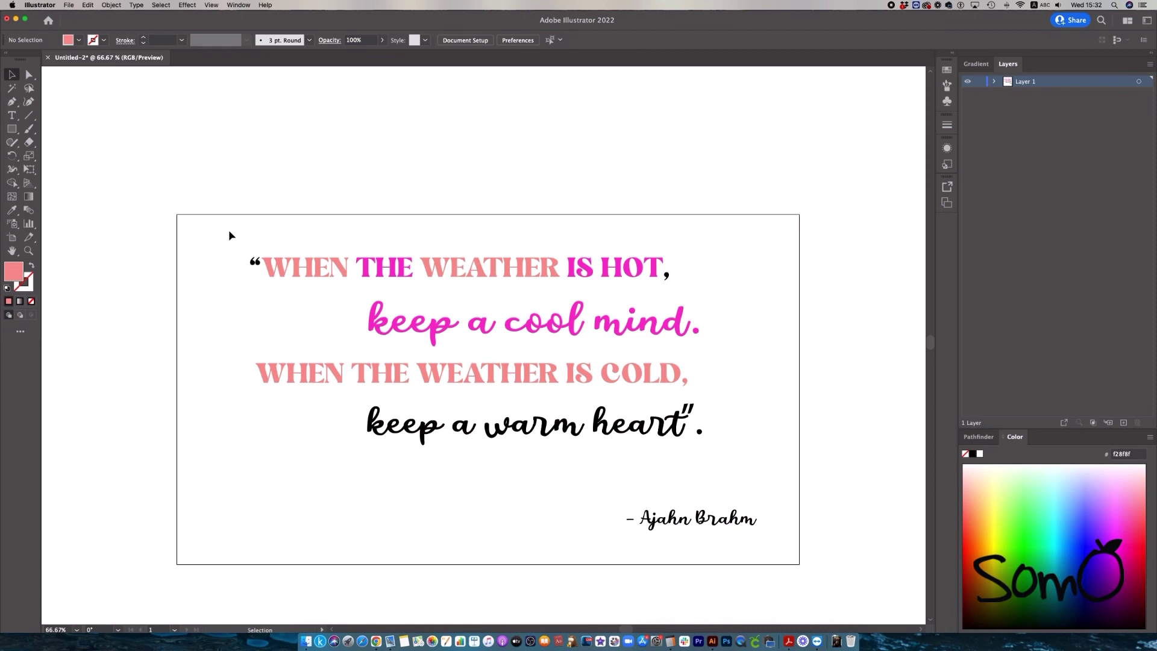
Make the opening quote mark and the comma after HOT salmon pink.
click(255, 262)
shift+click(667, 276)
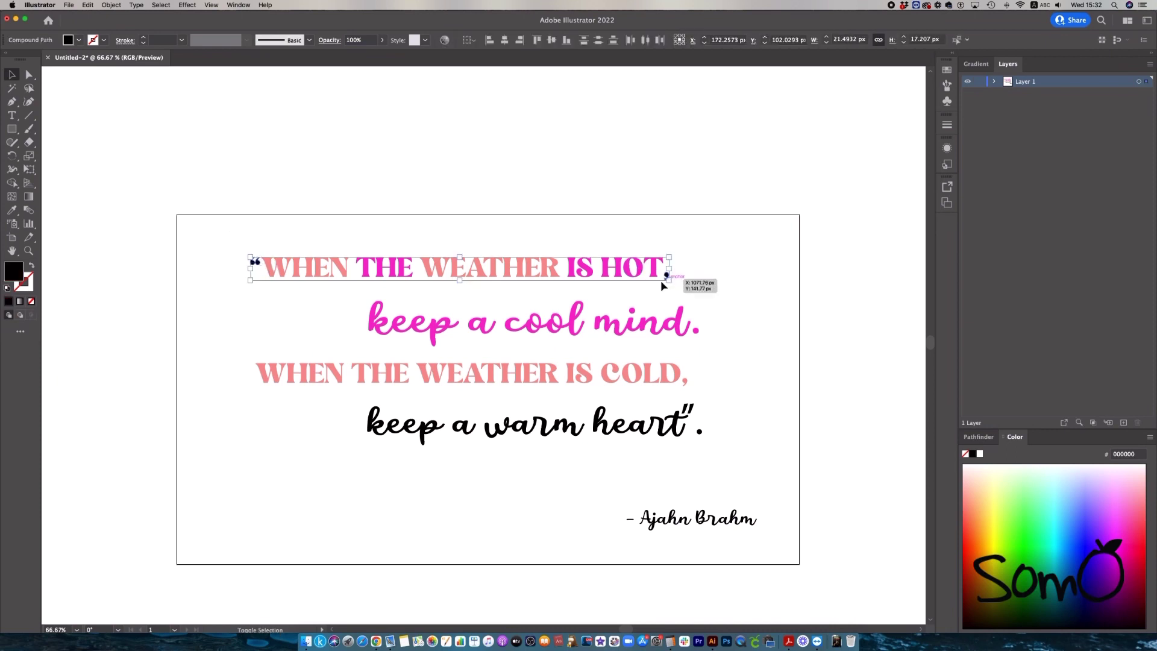
click(11, 210)
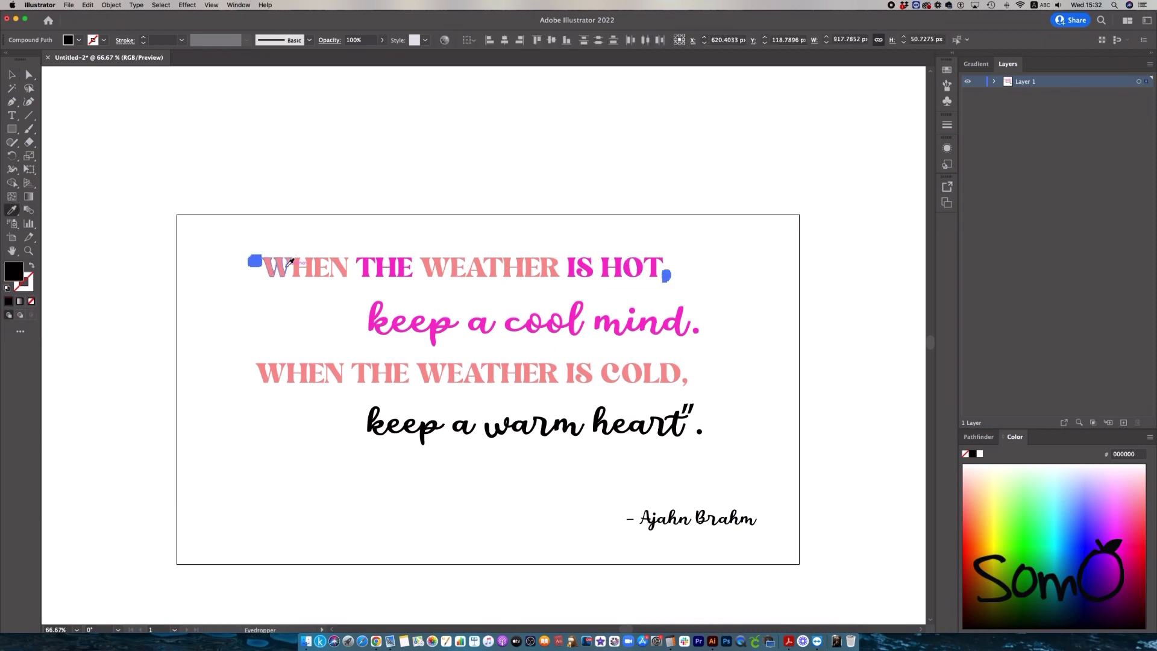
click(280, 268)
key(v)
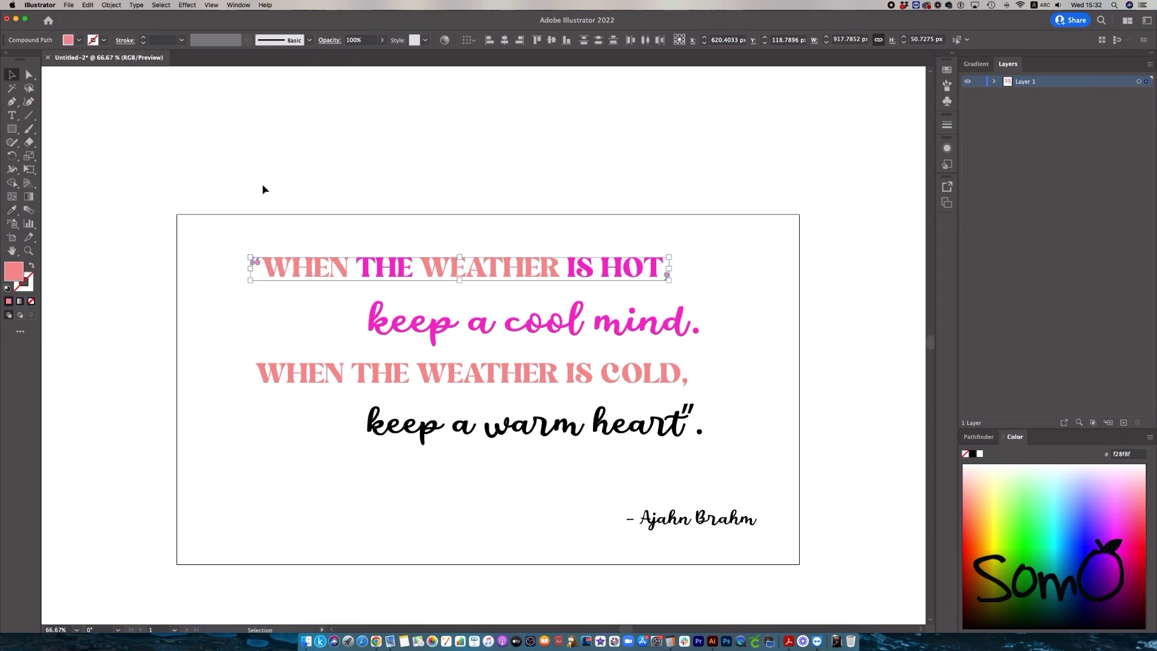
click(263, 192)
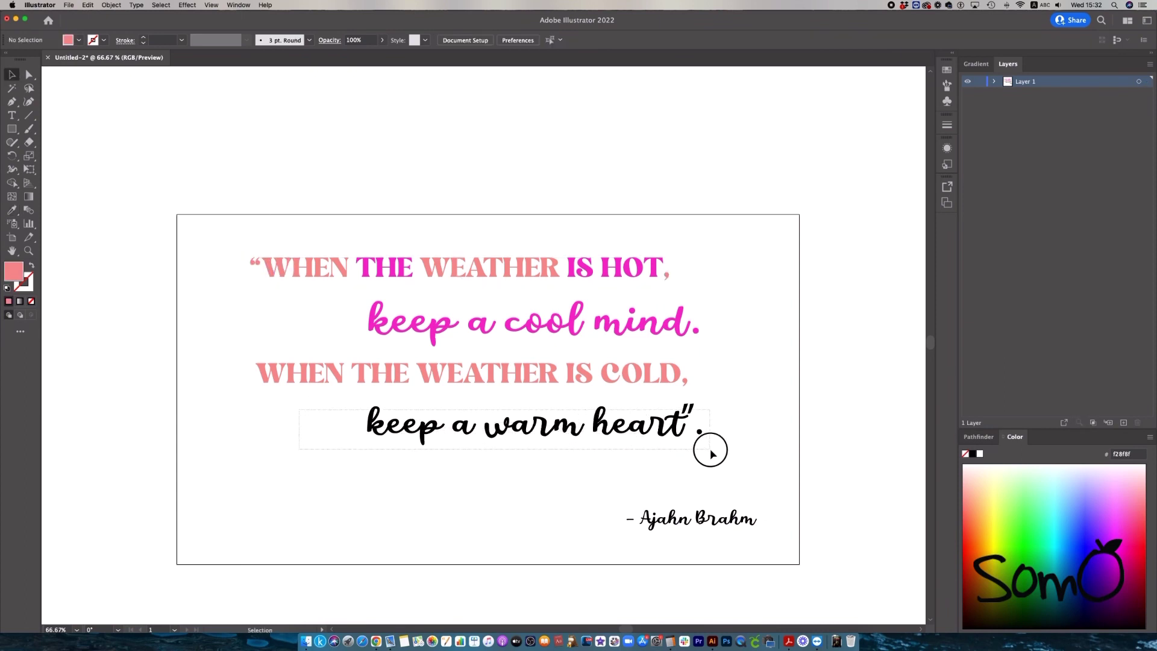
Colour the 'keep a warm heart.' line magenta, sampled from 'keep a cool mind'.
click(700, 433)
click(12, 210)
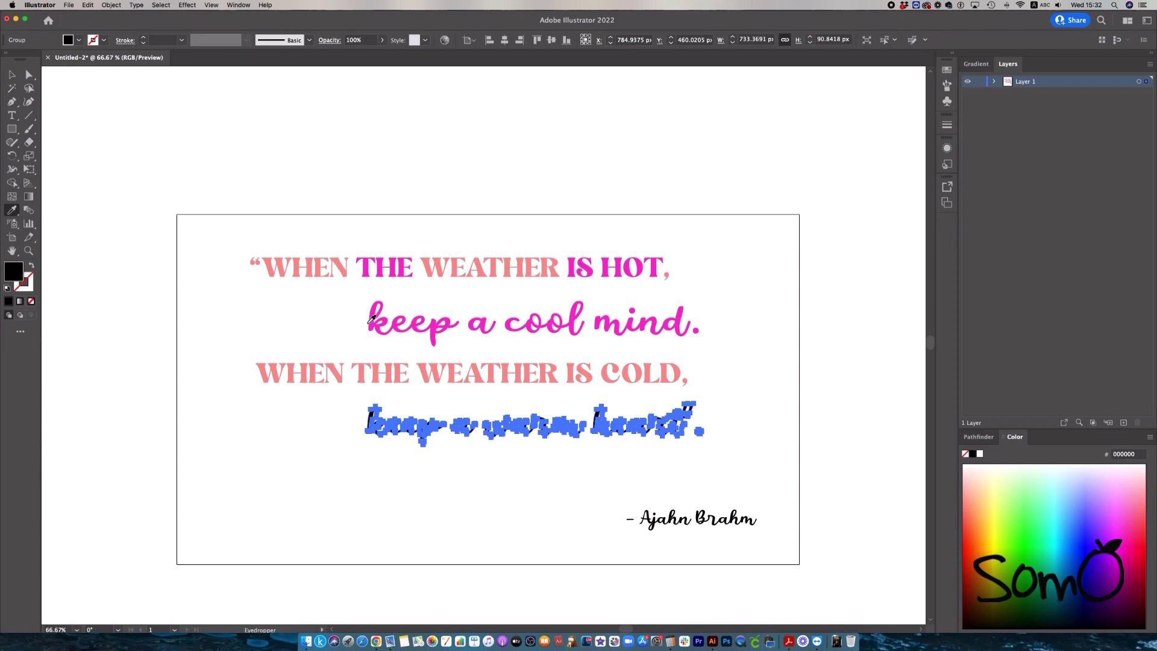
click(372, 320)
click(11, 74)
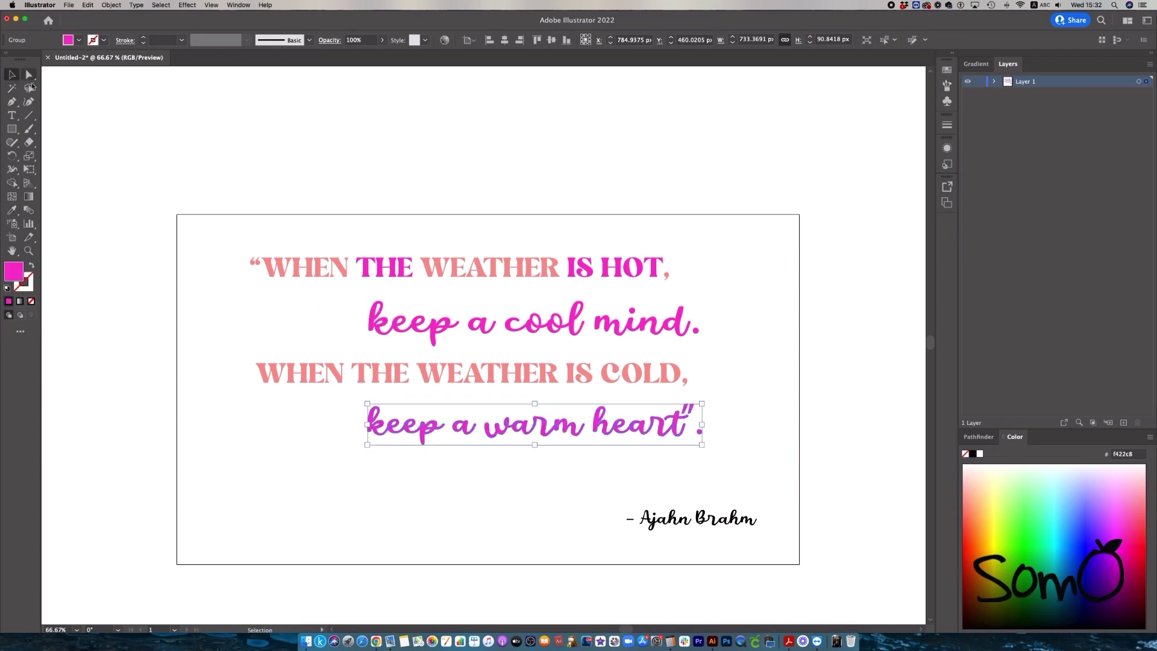
click(247, 235)
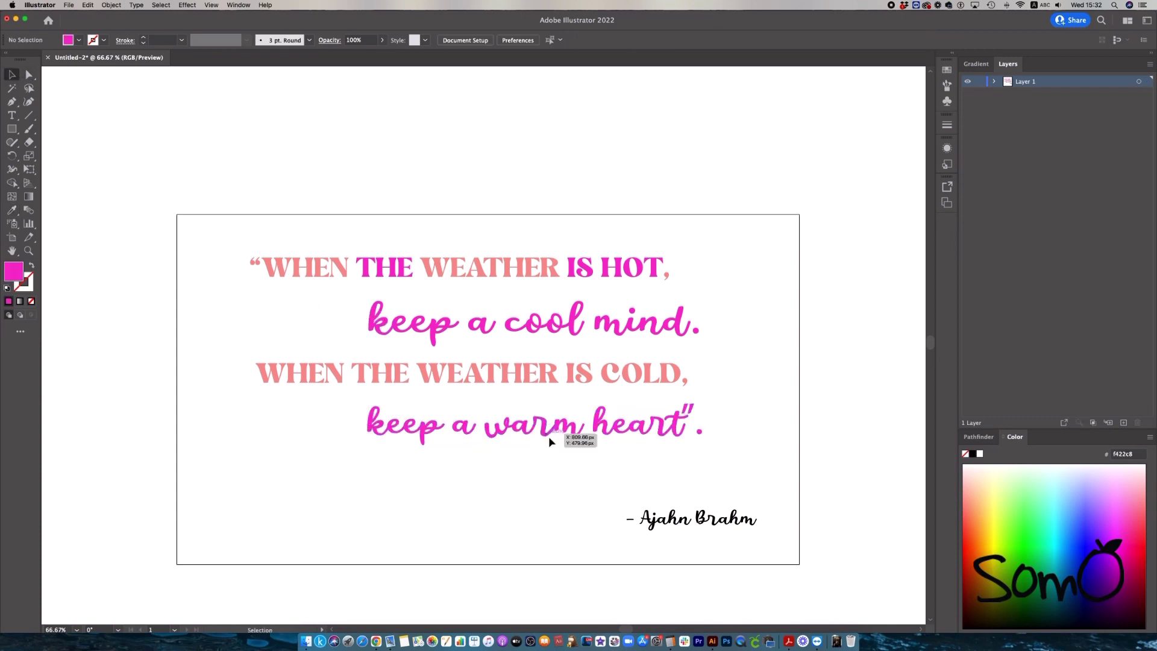
Convert the Ajahn Brahm attribution to outlines.
click(786, 542)
double_click(12, 210)
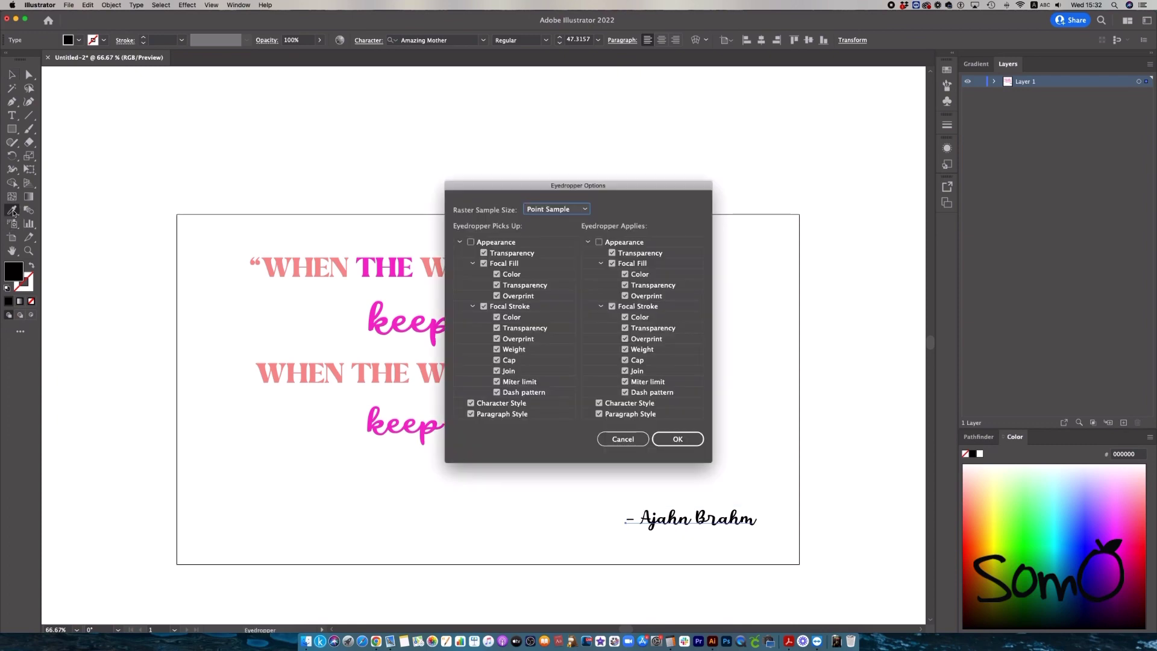
click(627, 442)
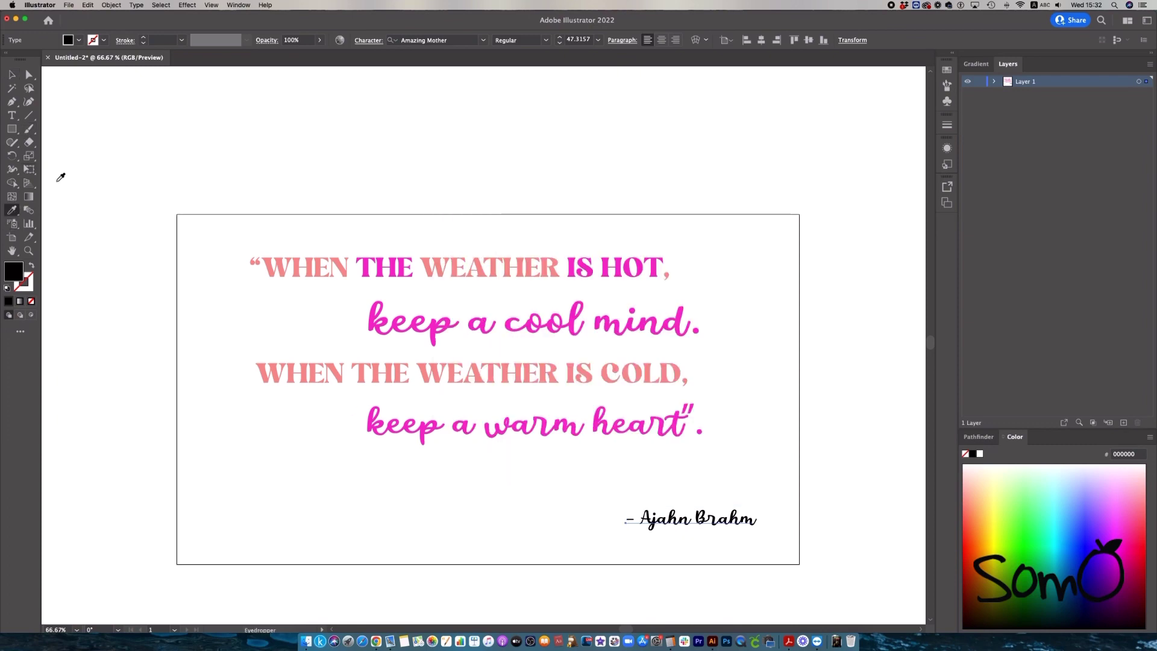
click(14, 75)
right_click(713, 522)
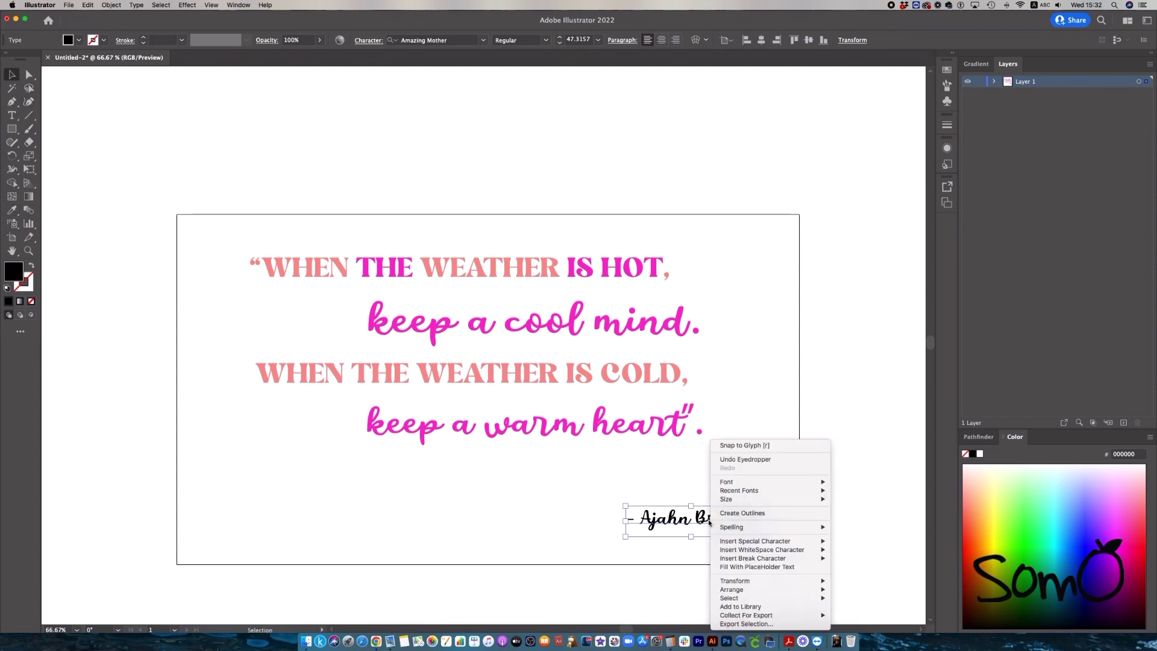
click(732, 513)
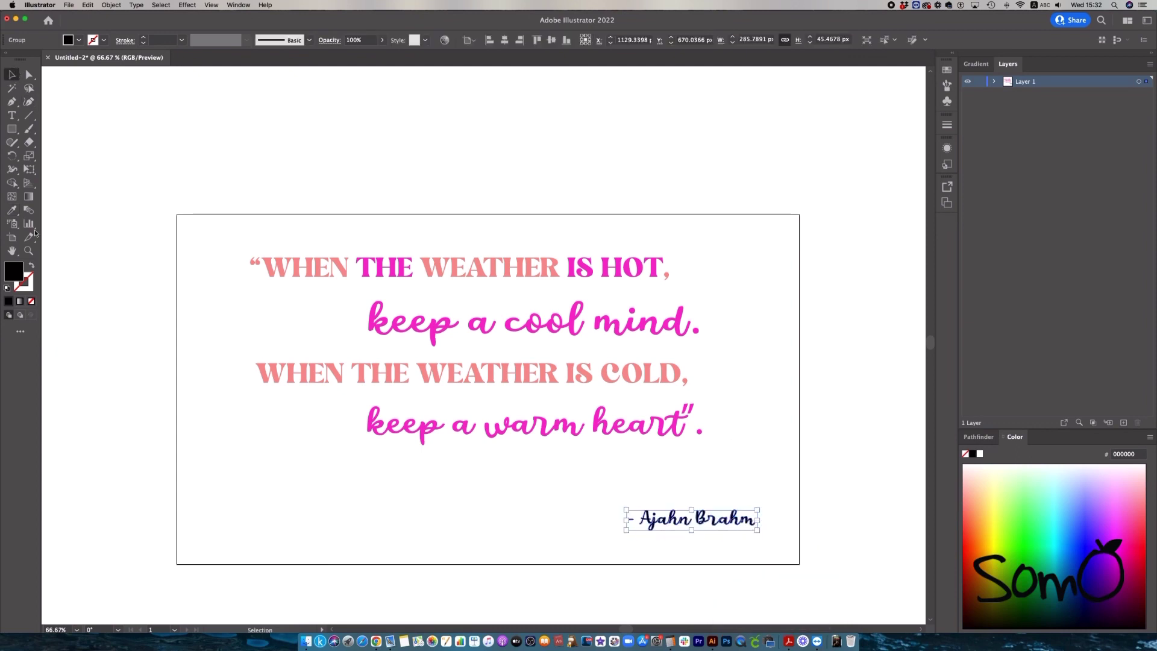
Colour the attribution salmon pink, sampled from the COLD line.
click(12, 210)
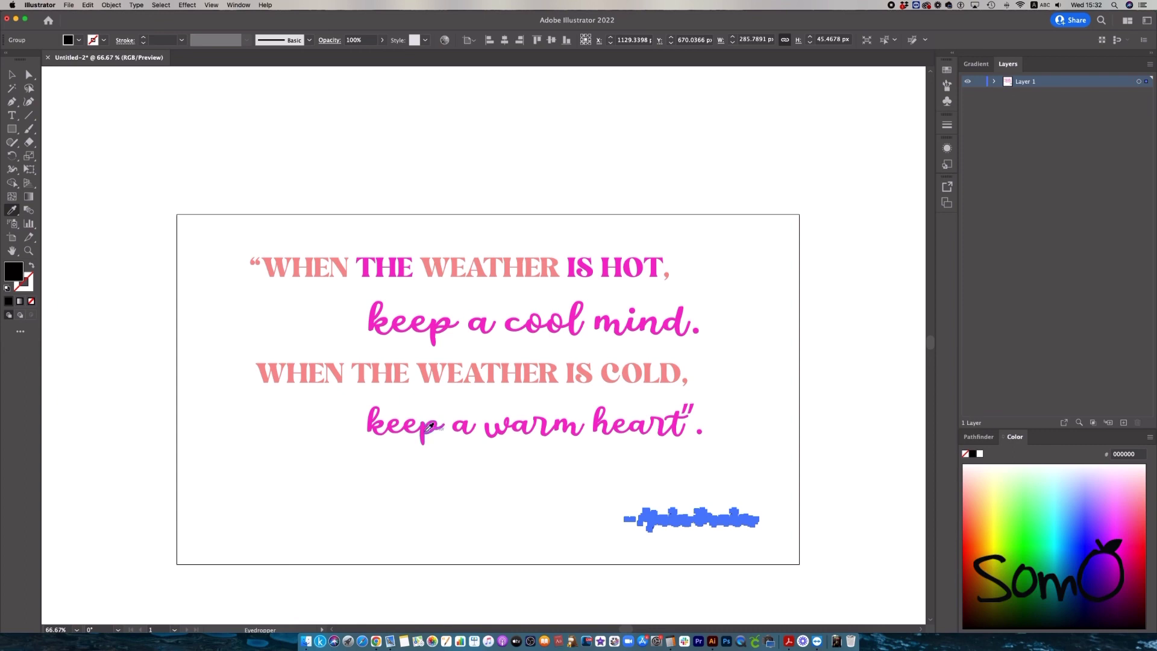
click(363, 378)
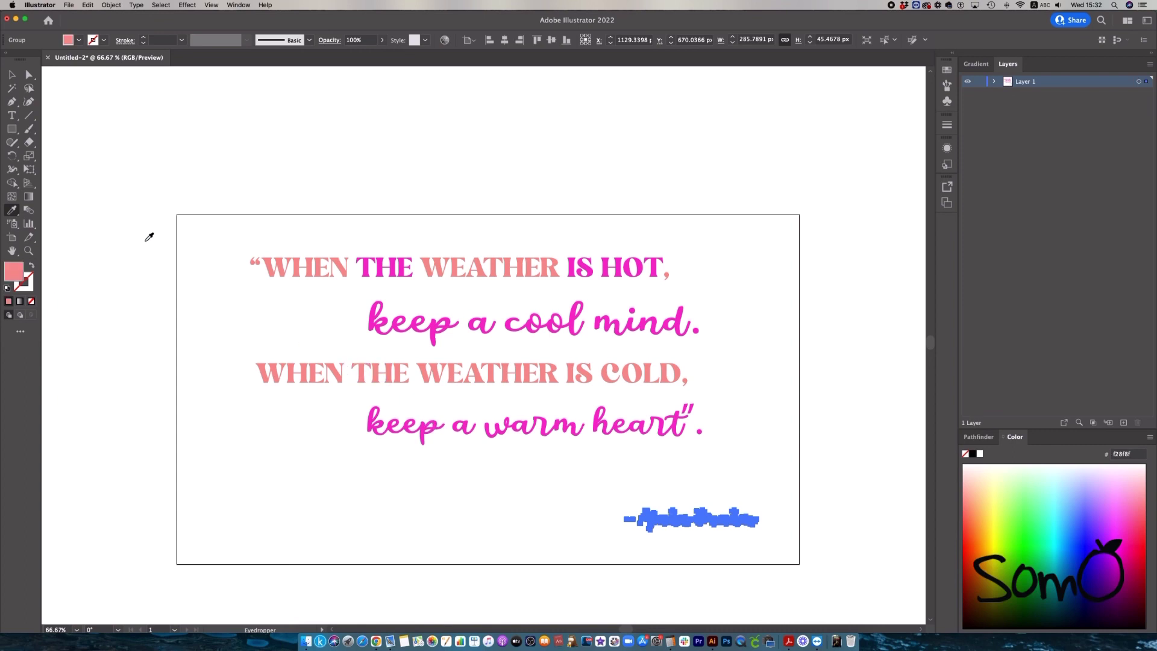
click(12, 74)
click(237, 200)
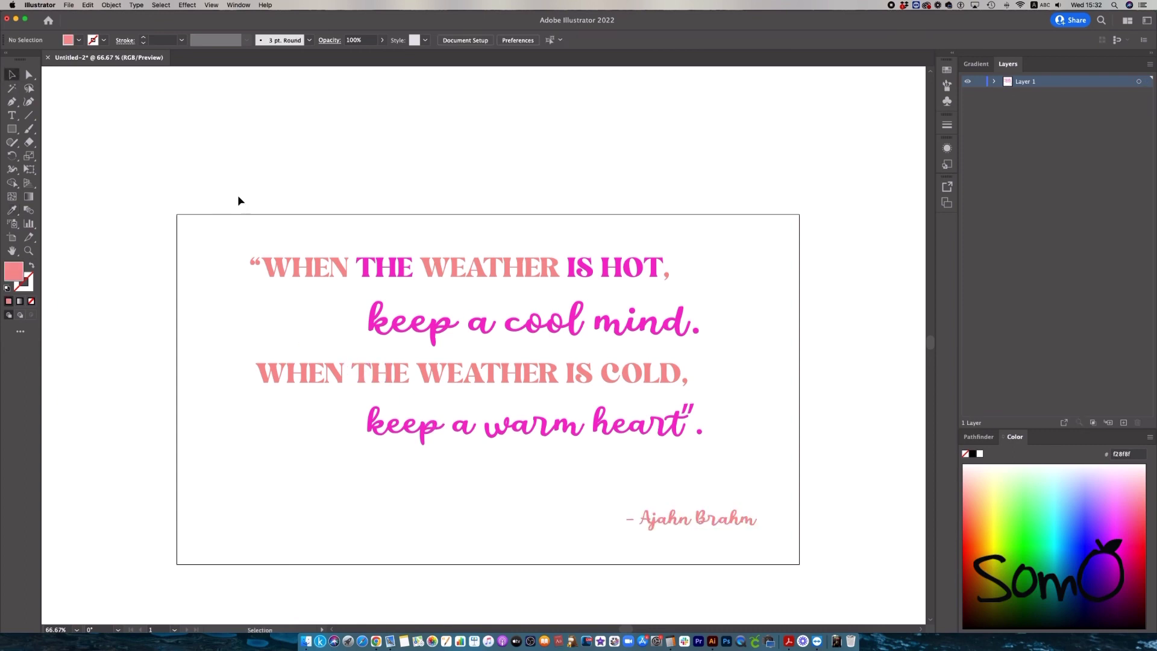
Move the attribution up and left, then view the artwork at actual size.
mouse_move(607, 496)
mouse_down()
mouse_move(772, 546)
mouse_move(721, 496)
mouse_up()
click(750, 527)
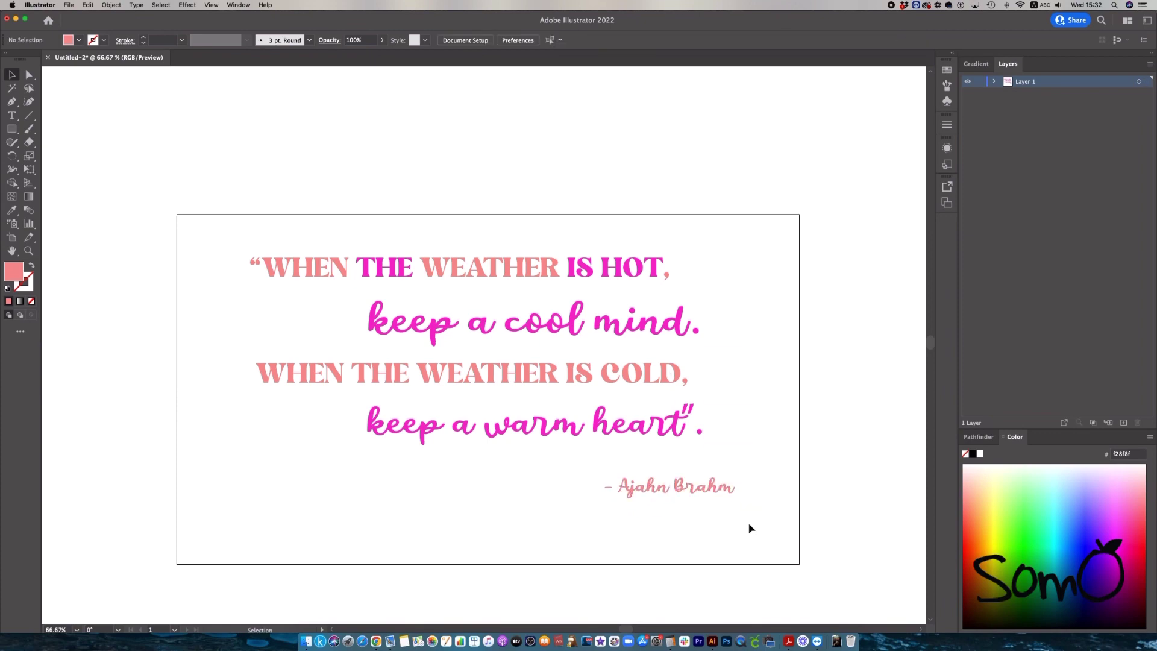
key(super+1)
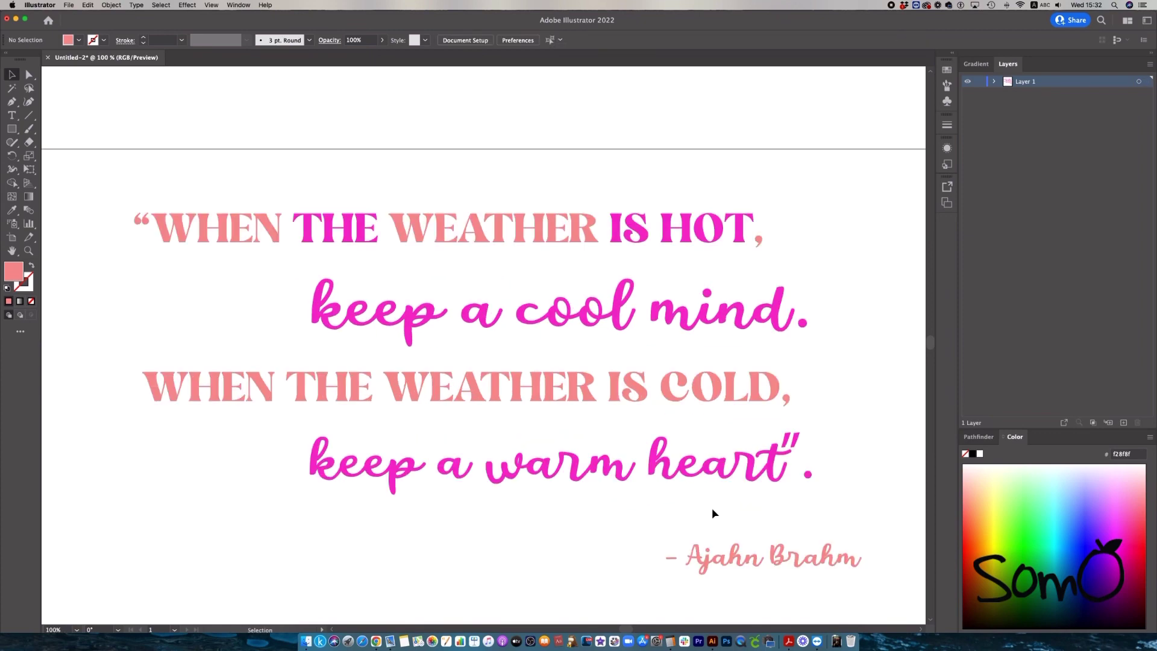